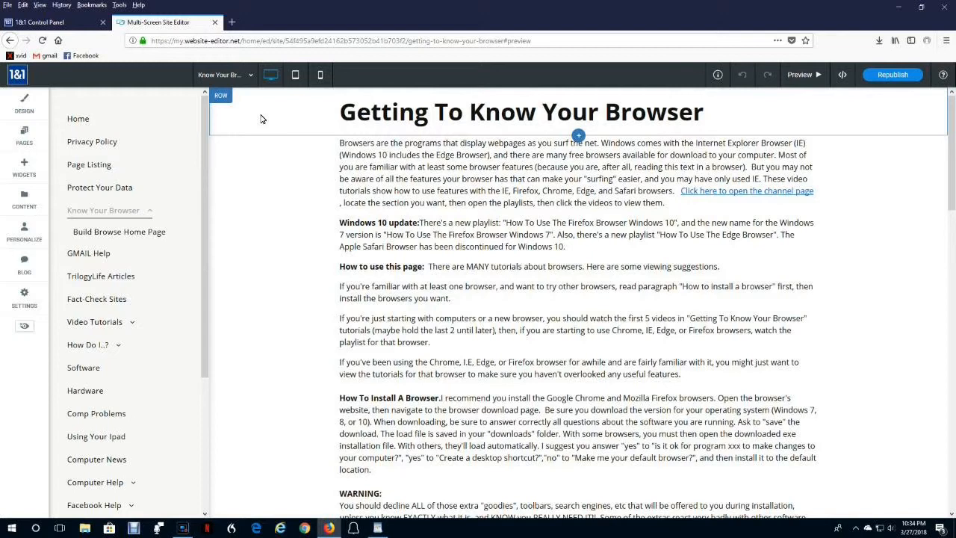
- Add a new blank page named "Test pae 2" to the site
click(23, 132)
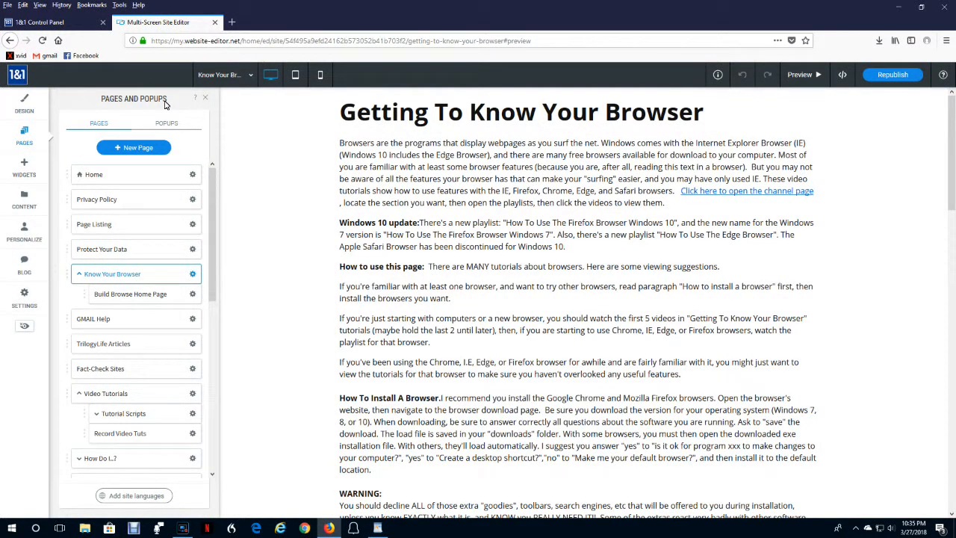
click(141, 152)
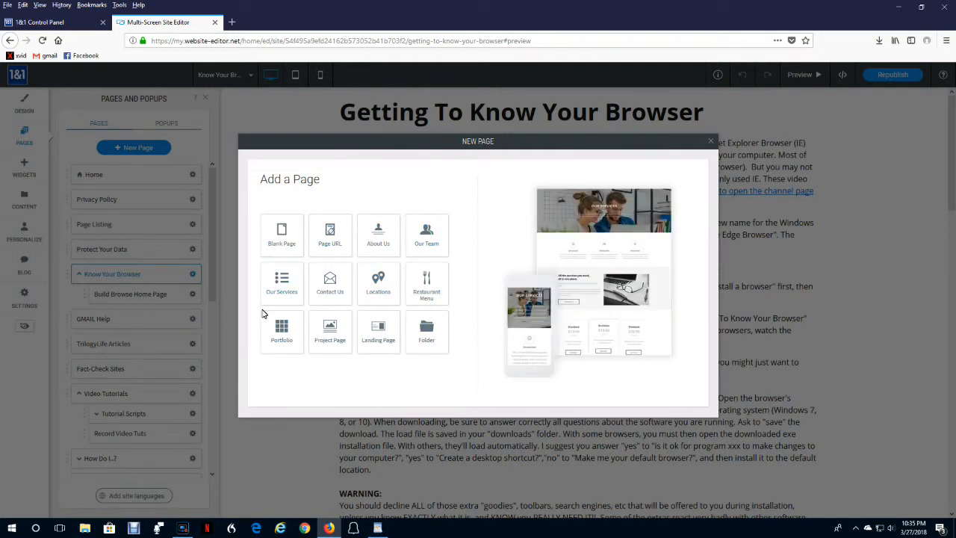
click(284, 231)
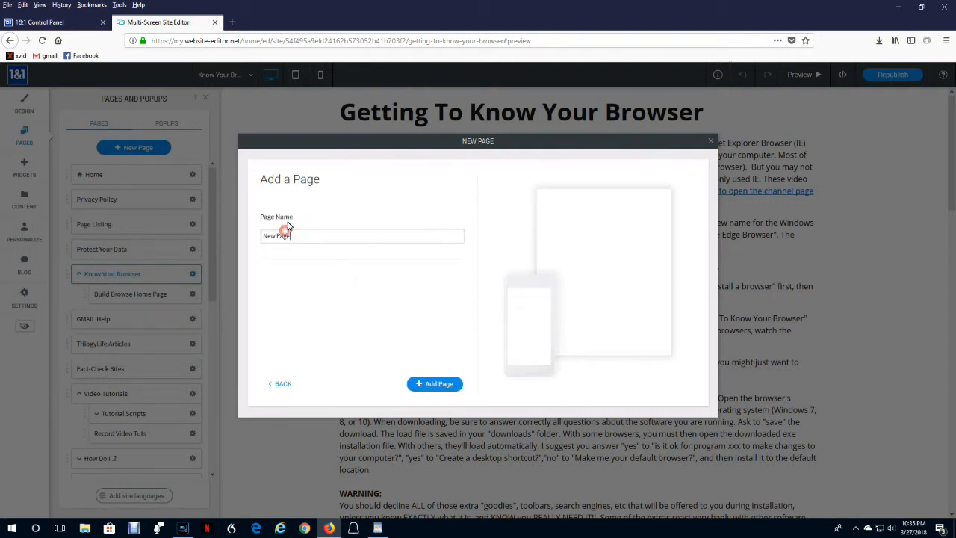
drag(299, 237, 190, 232)
text(Test pae 2)
click(432, 384)
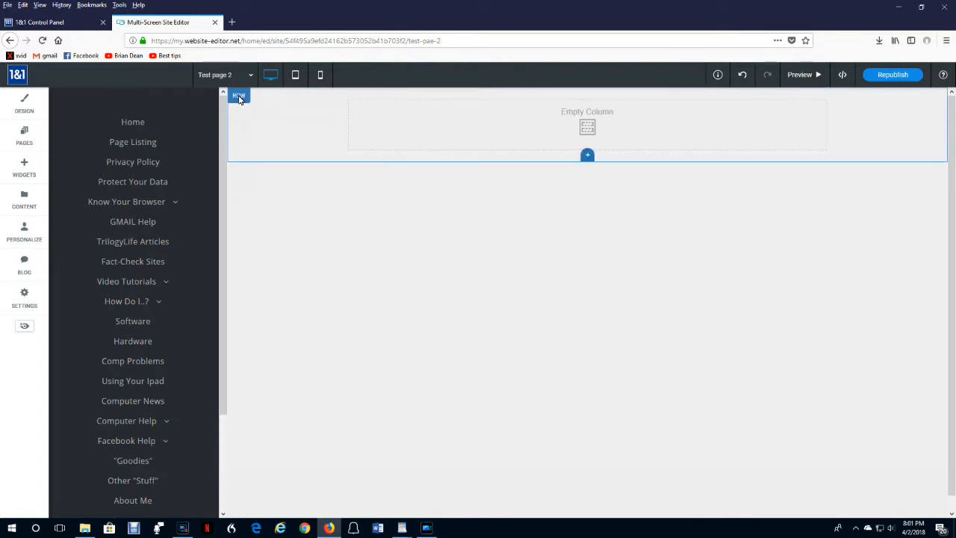
- Add a second row below the page's empty row and delete it again
click(239, 96)
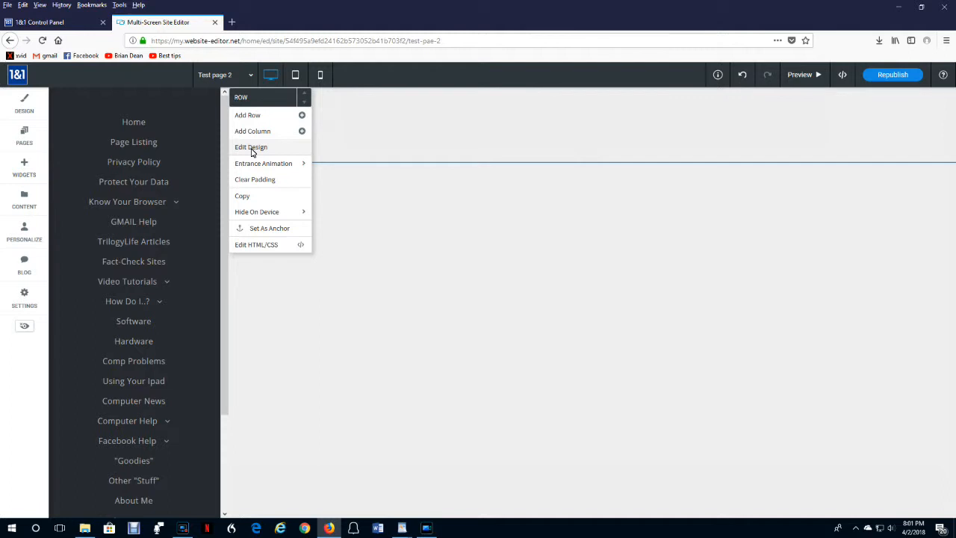
click(247, 115)
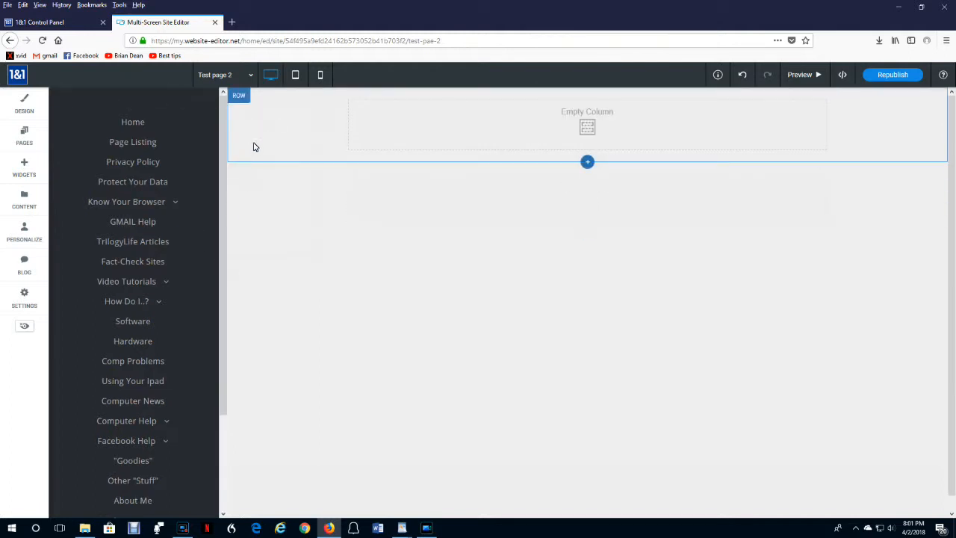
click(240, 171)
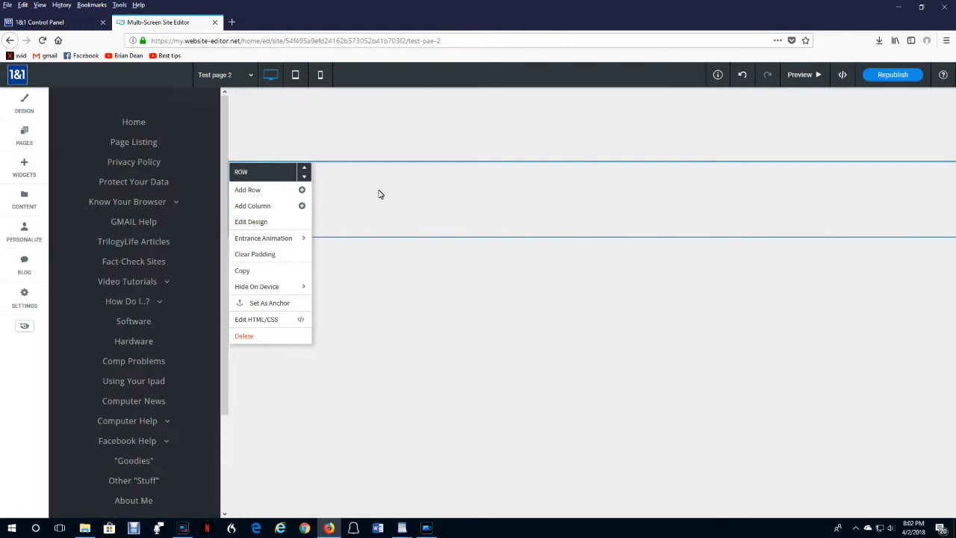
click(243, 336)
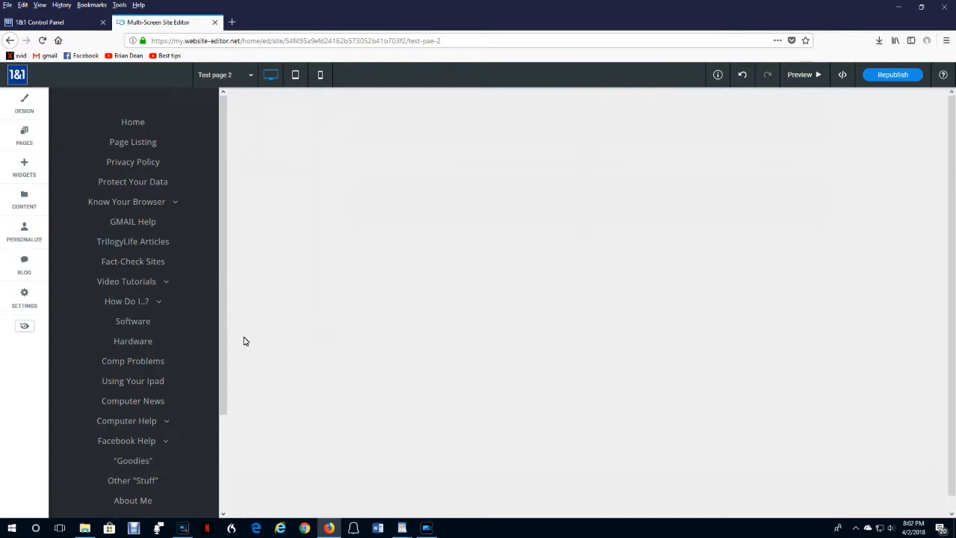
click(242, 98)
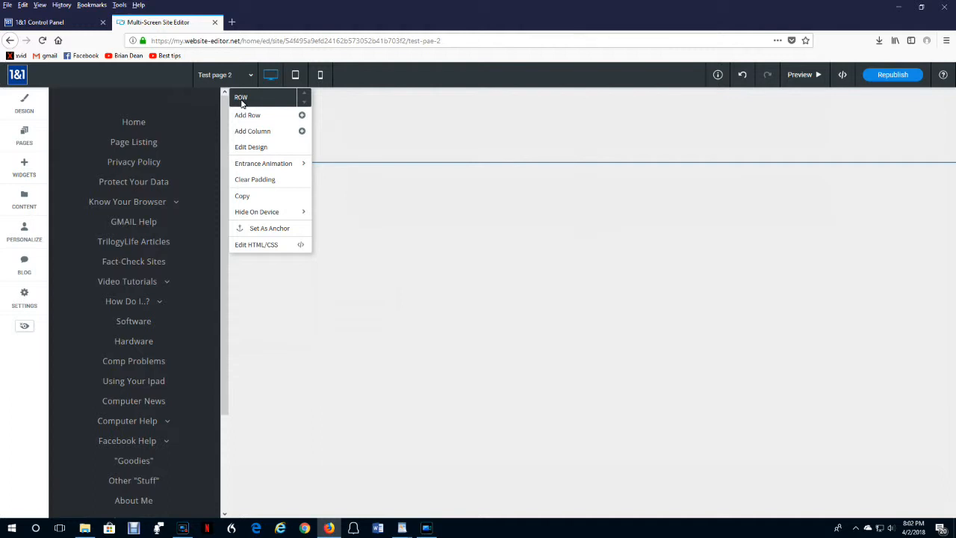
click(408, 233)
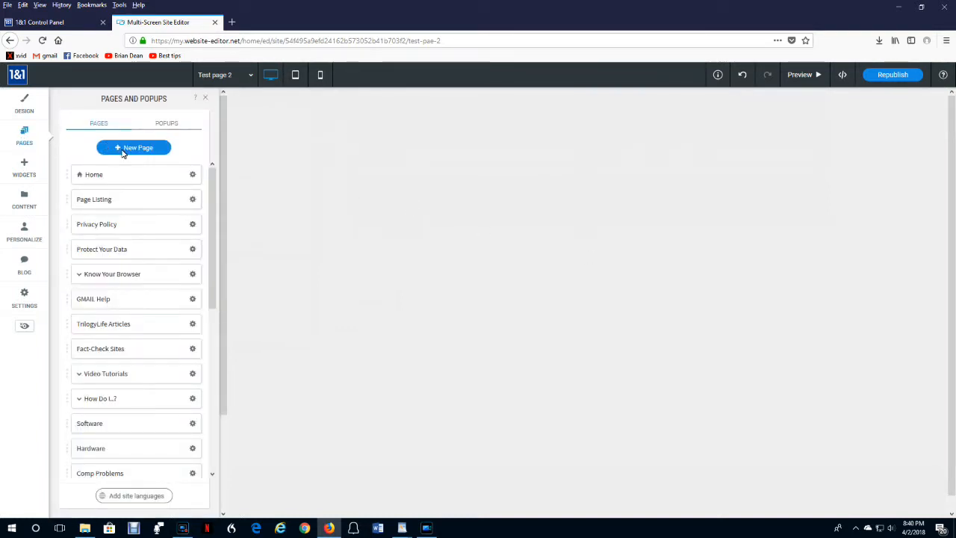
- Open the TrilogyLife Articles page and its page options
click(186, 323)
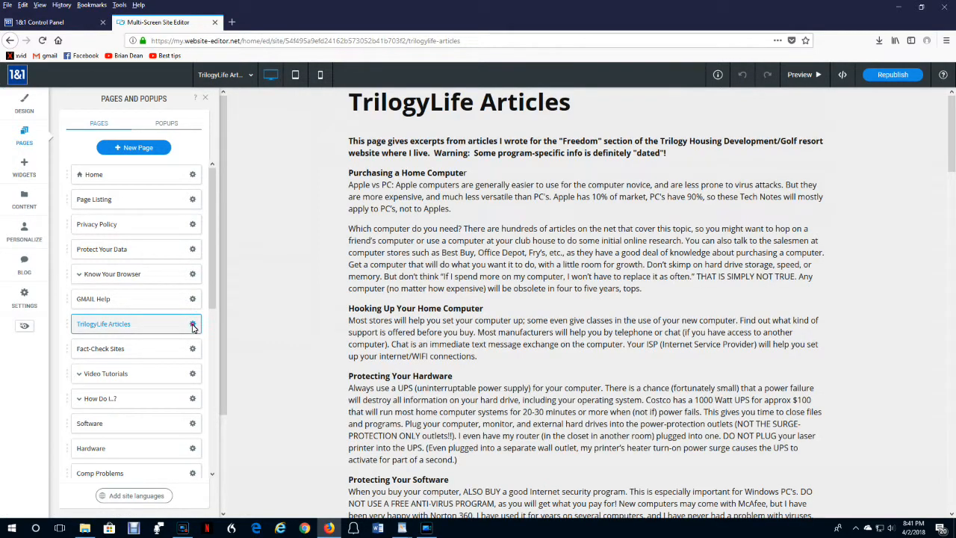
click(193, 324)
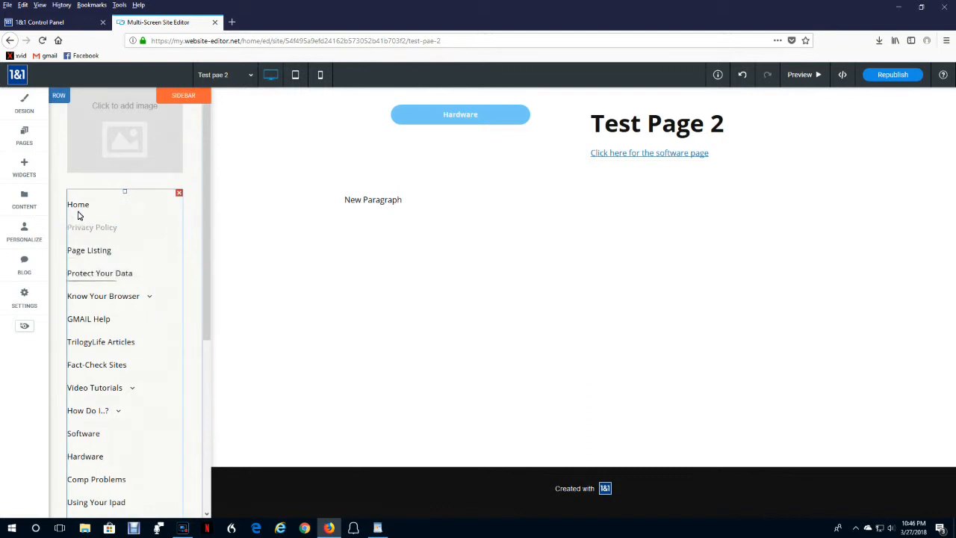
- Move the Protect Your Data page above Page Listing in the site's page order
click(26, 135)
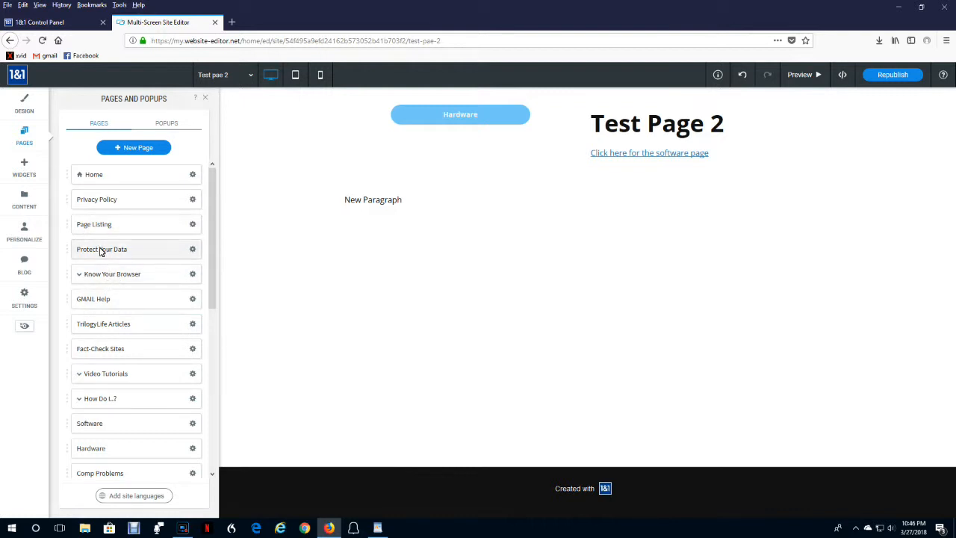
mouse_move(100, 250)
mouse_down()
mouse_move(103, 219)
mouse_move(85, 256)
mouse_up()
click(91, 221)
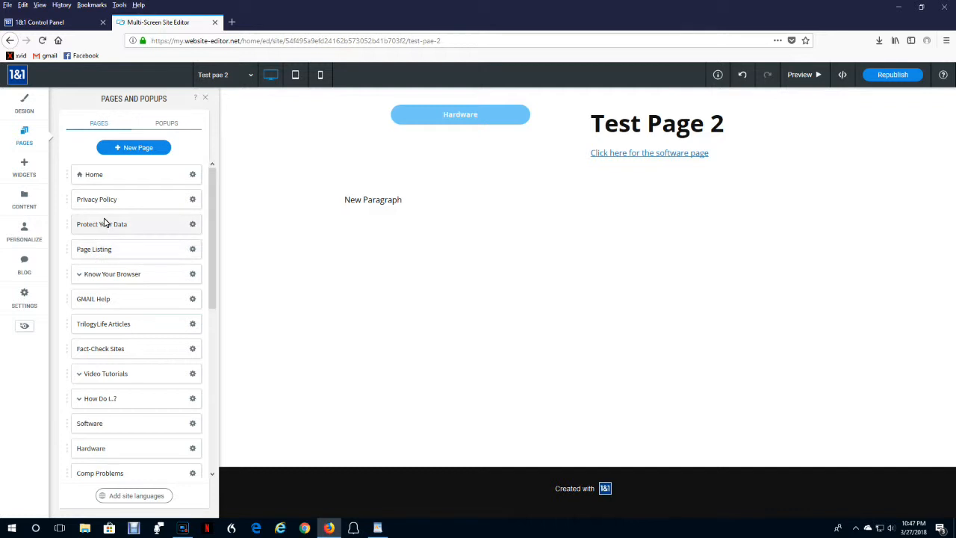
click(84, 245)
drag(93, 250, 116, 248)
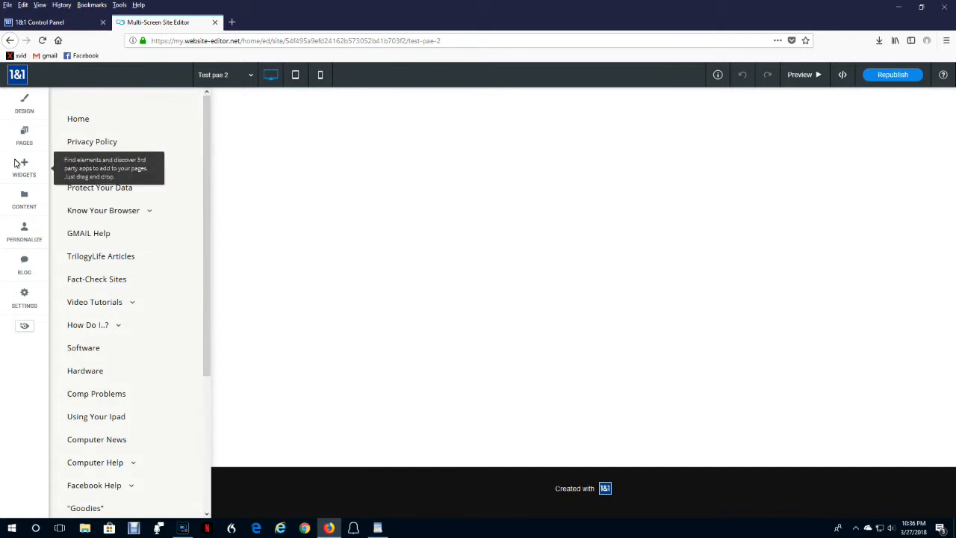
- Insert a Large Title (H1) widget into the empty row of the test page and select its placeholder text
click(26, 166)
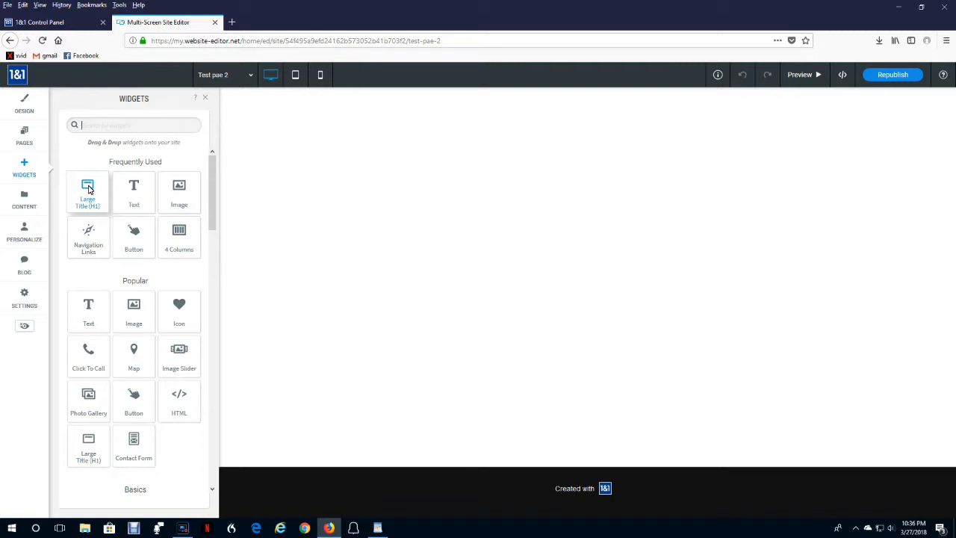
drag(88, 189, 460, 131)
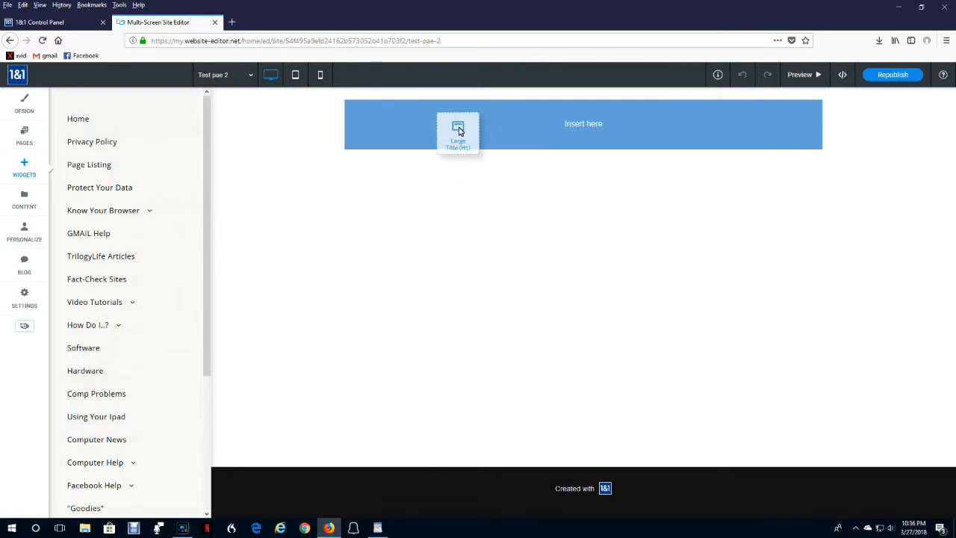
drag(460, 131, 459, 128)
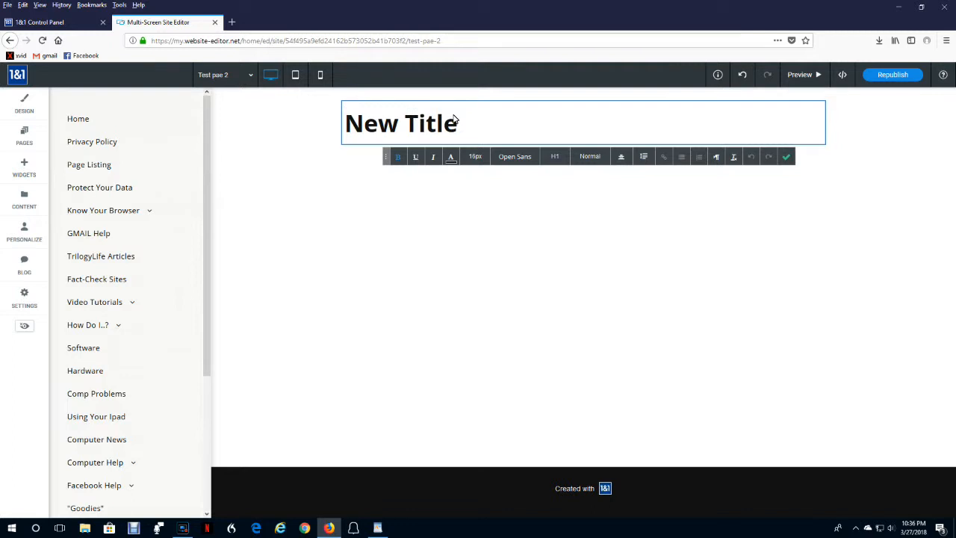
drag(458, 123, 295, 142)
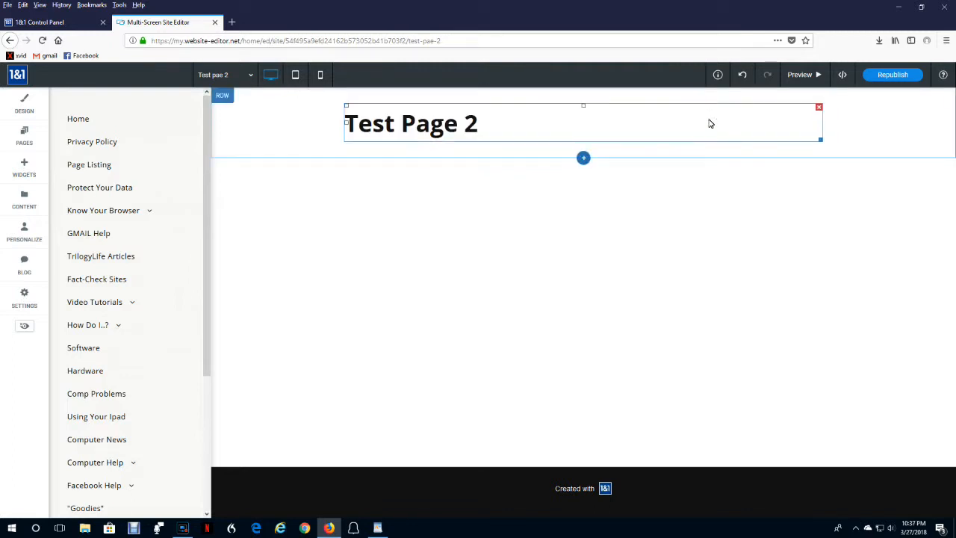
- Set the title's heading type to H1 and its text to "Test Page 2"
click(433, 130)
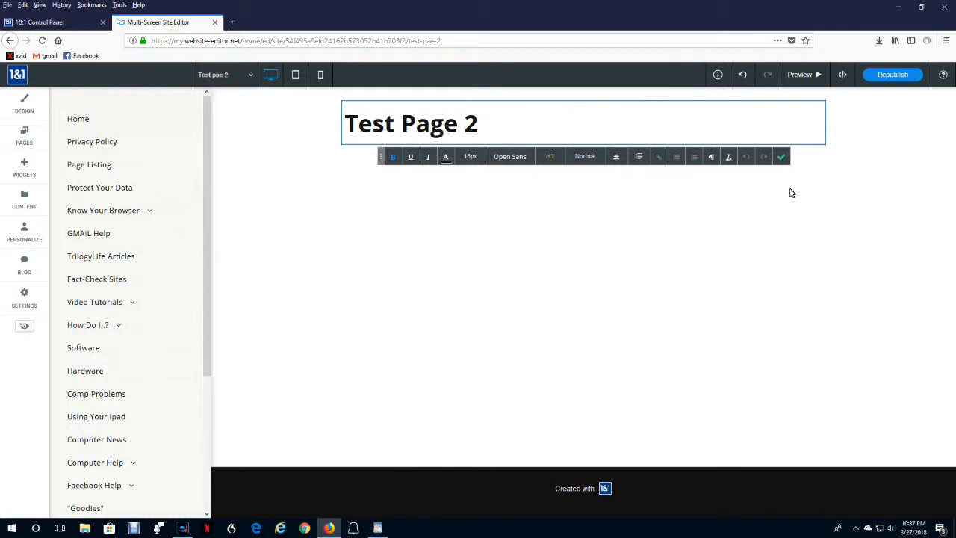
click(548, 158)
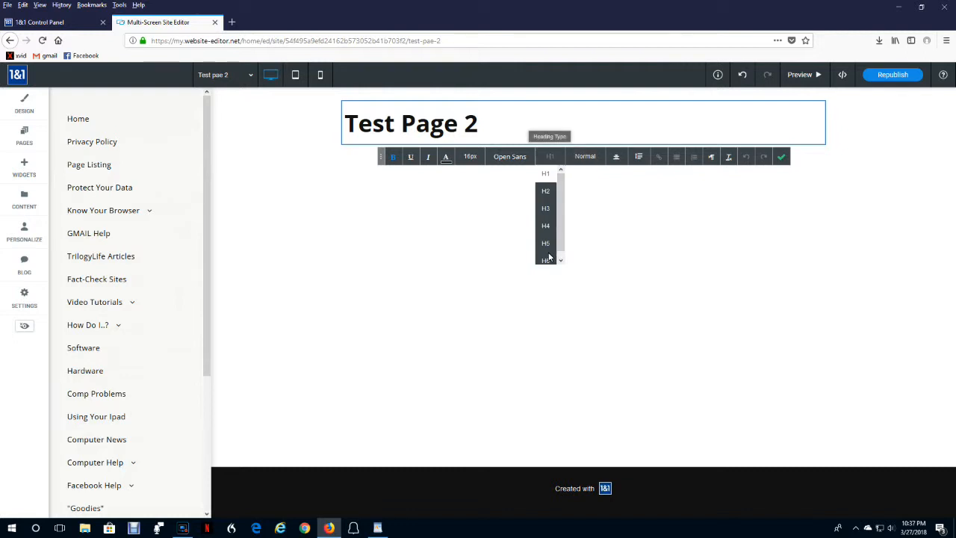
click(491, 113)
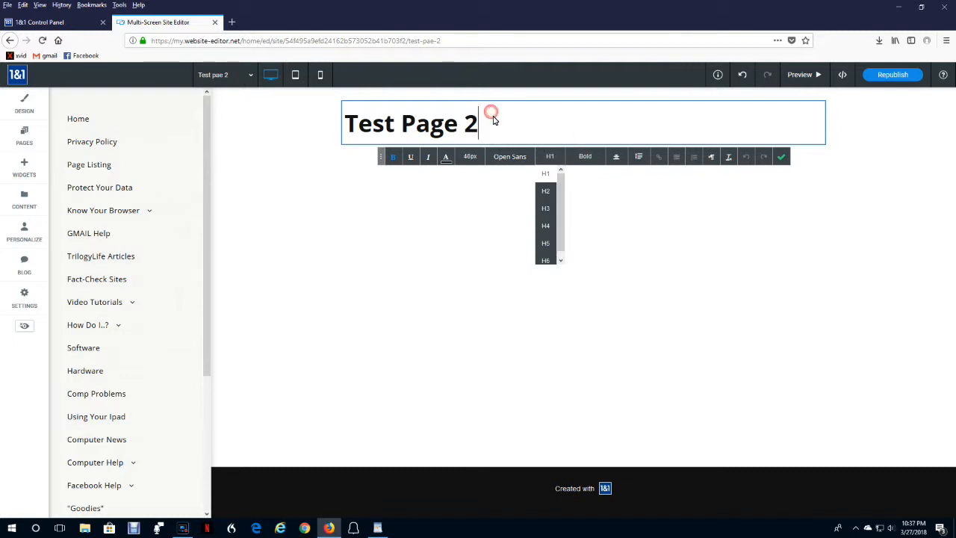
click(545, 174)
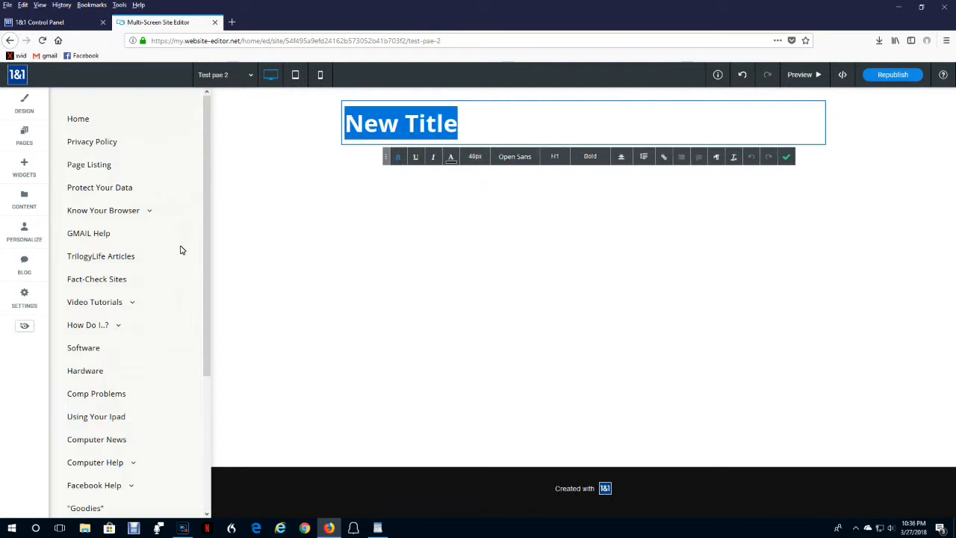
text(Test Page 2)
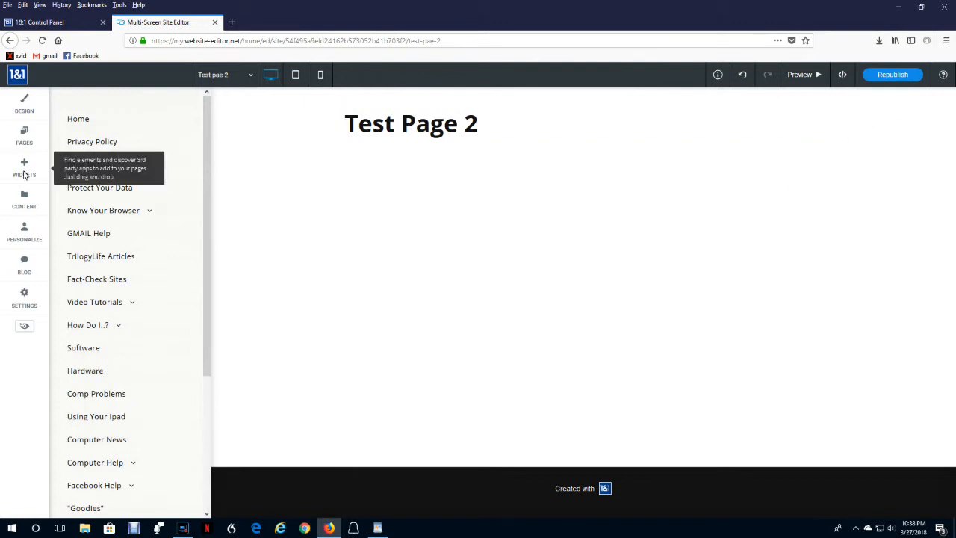
- Add a Text widget directly below the title and replace its placeholder with "Click here for the software page"
click(27, 166)
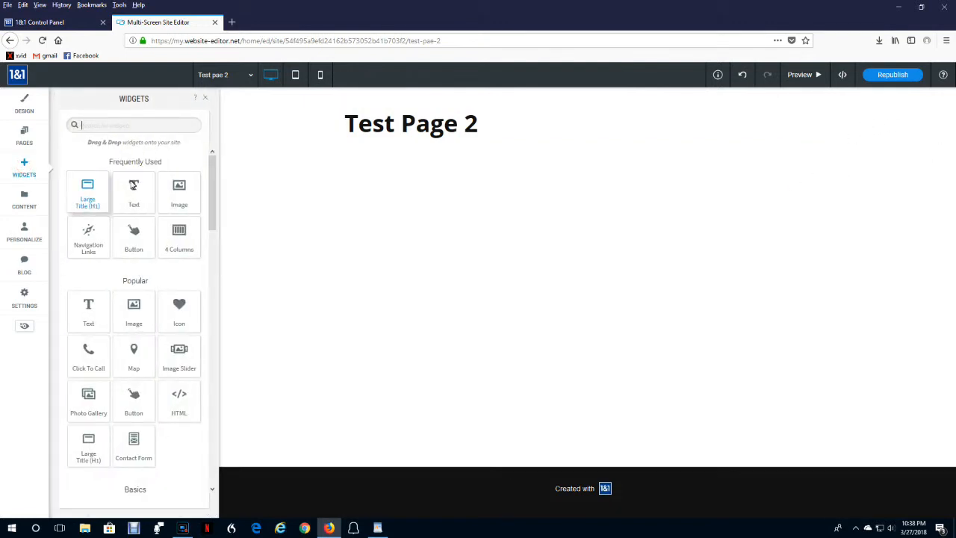
drag(134, 190, 429, 139)
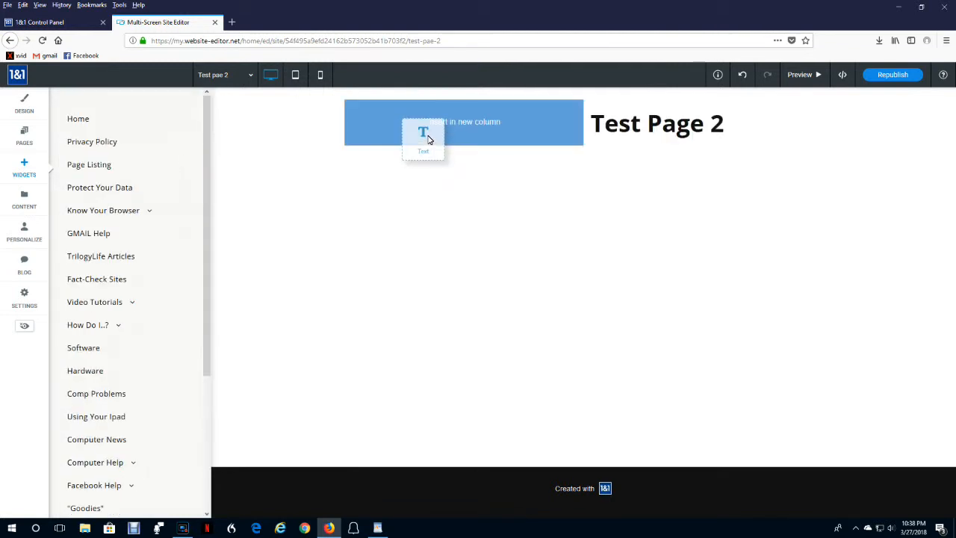
drag(429, 139, 586, 142)
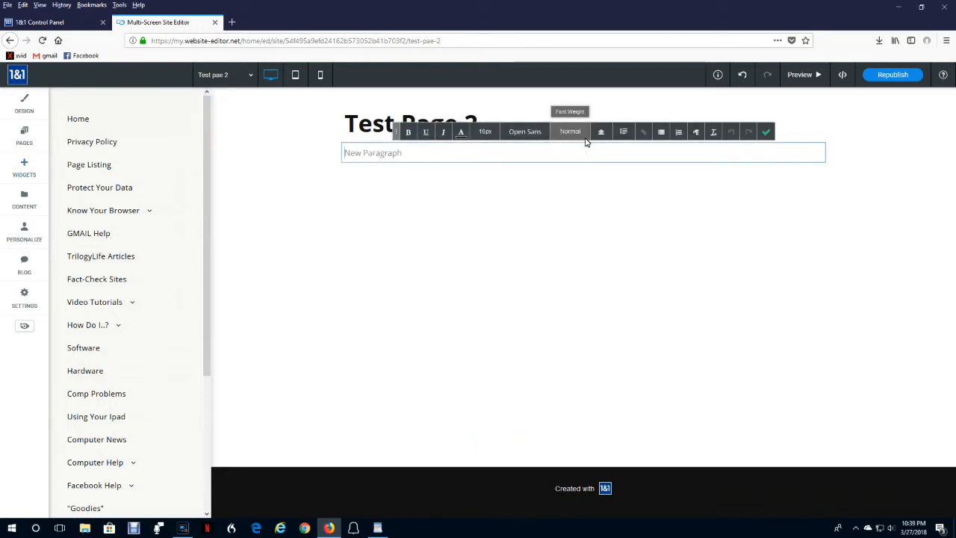
drag(409, 152, 297, 164)
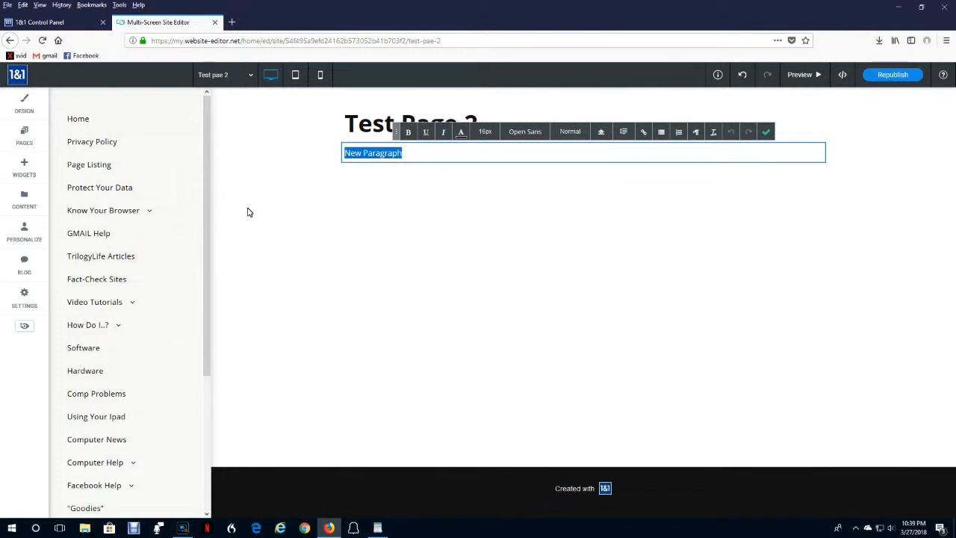
text(Click h)
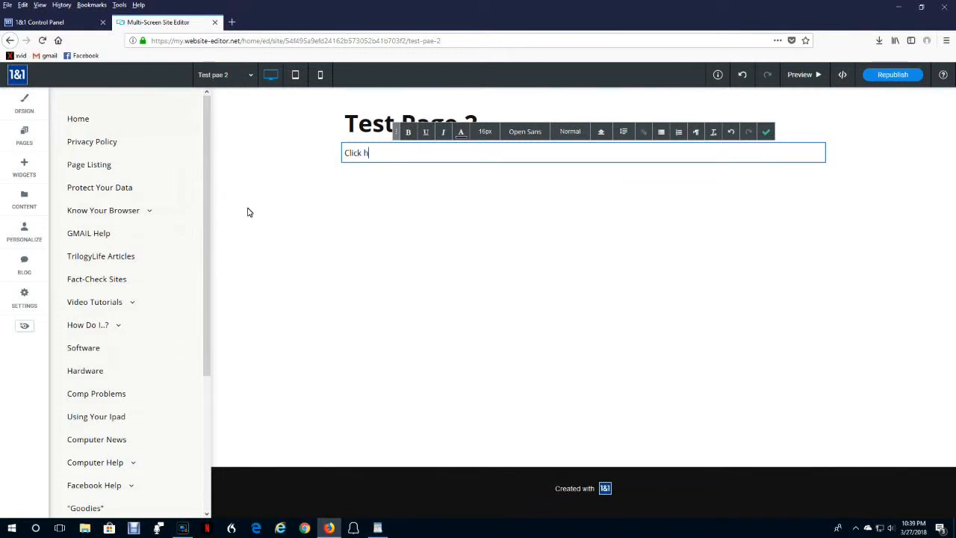
text(ere for the software page)
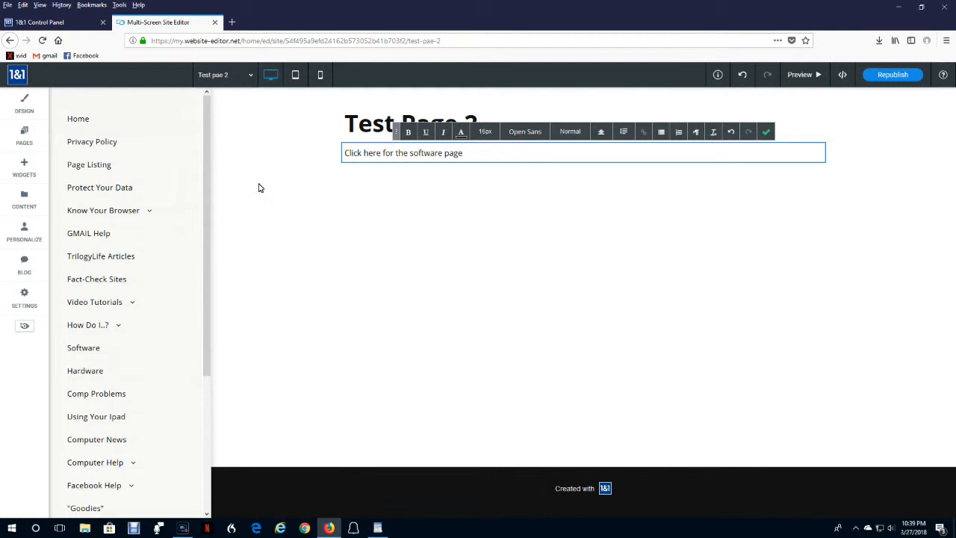
- Link the whole "Click here for the software page" text to the existing Software page
triple_click(348, 158)
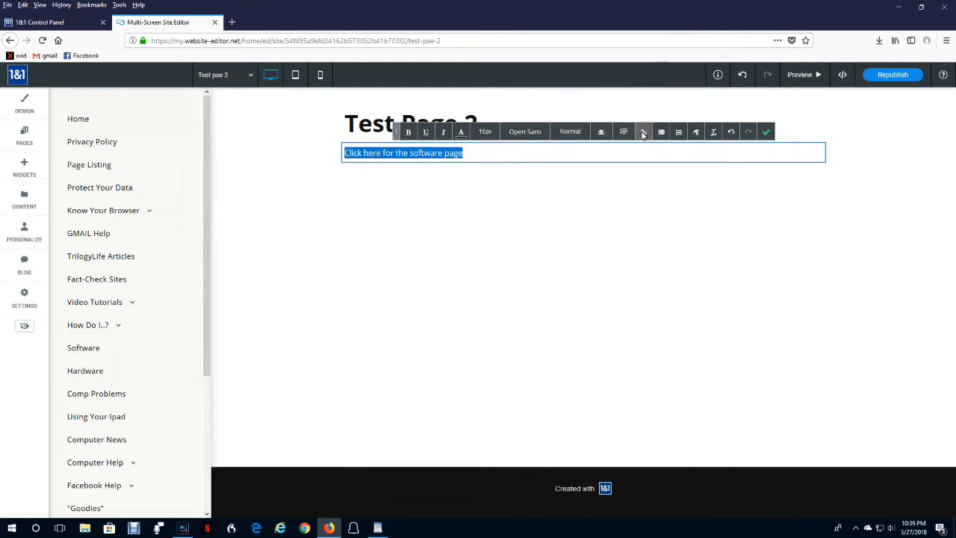
click(642, 135)
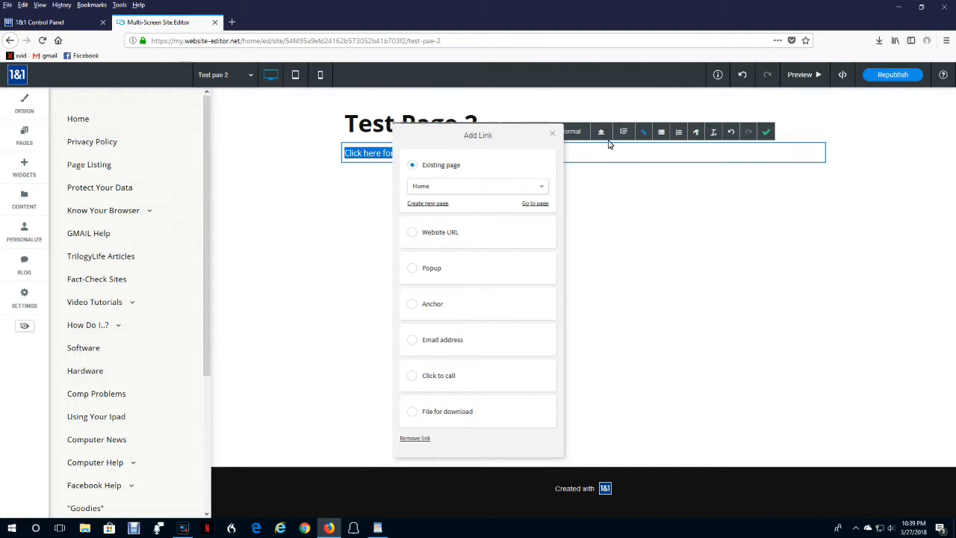
click(553, 134)
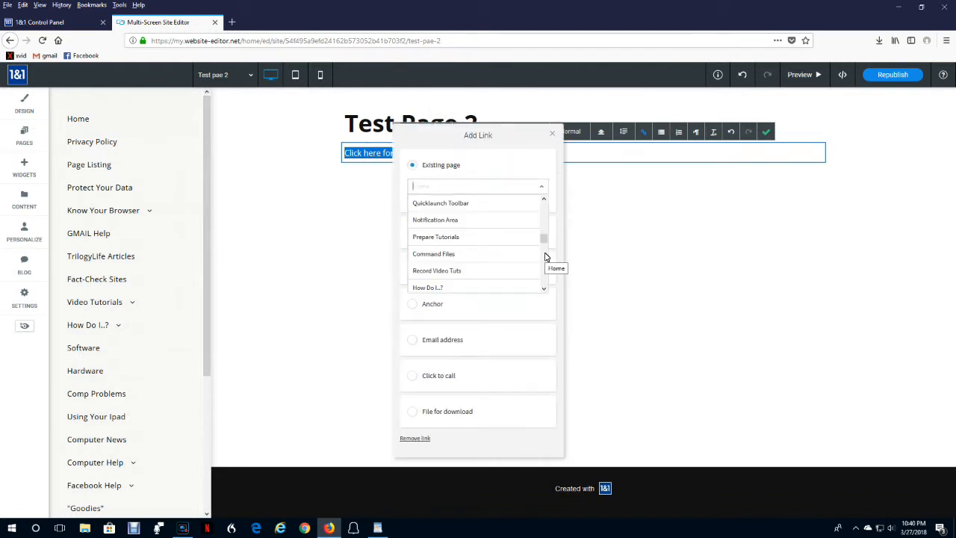
scroll(545, 257, down, 3)
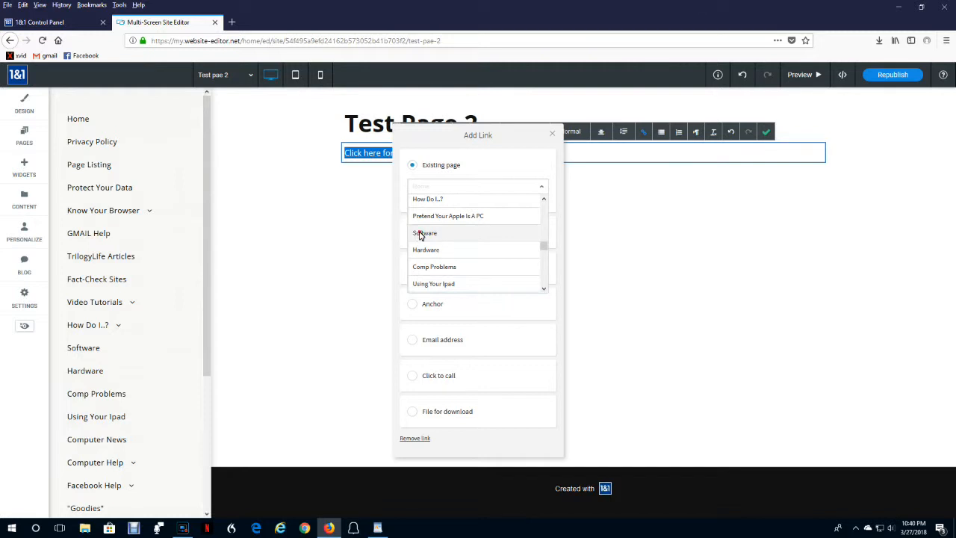
click(420, 233)
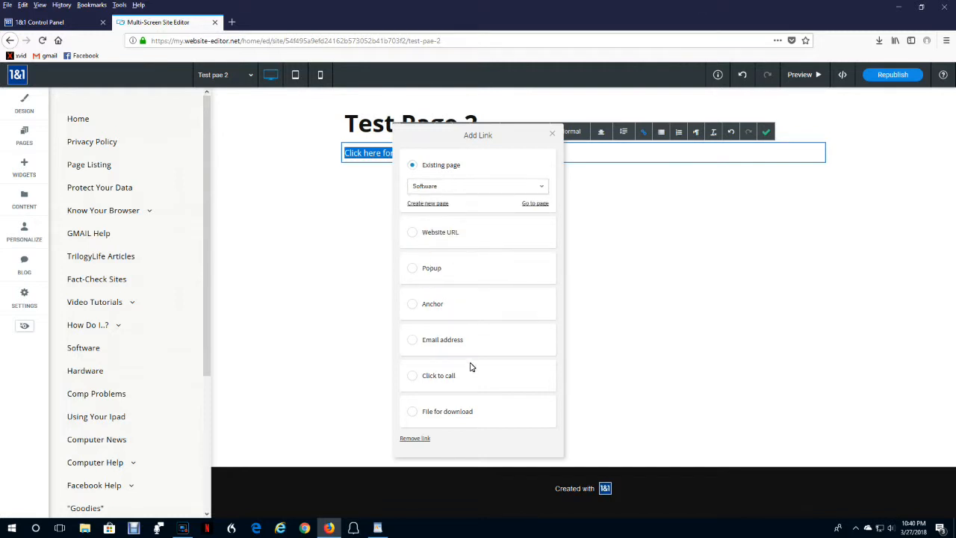
- Close the link settings and finish editing the "Click here for the software page" text
click(550, 135)
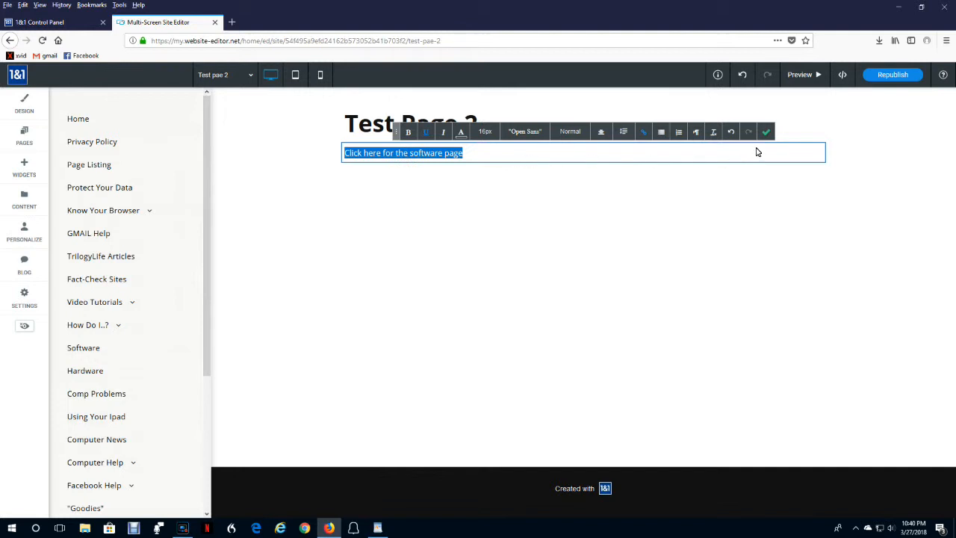
click(766, 133)
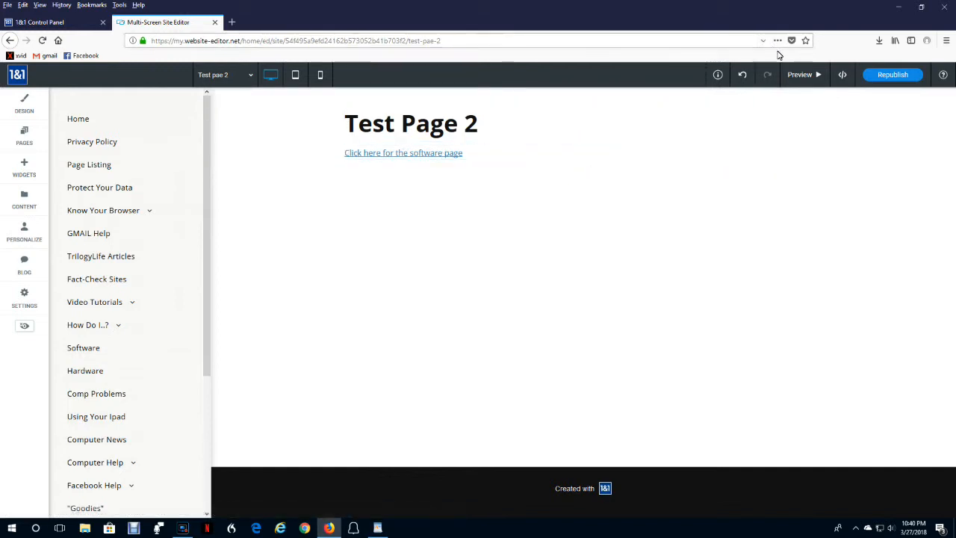
- Preview the test page, follow its software page link, and return to the editor
click(801, 74)
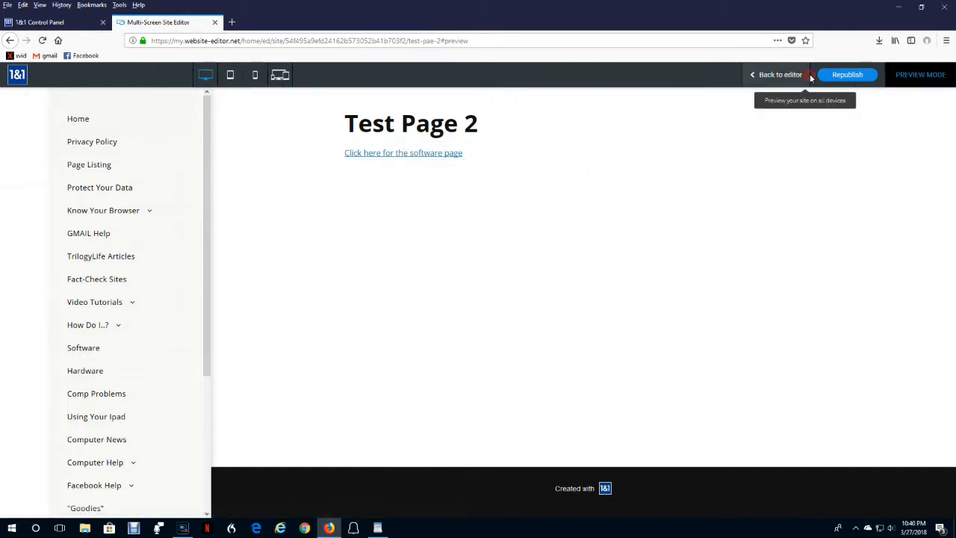
click(403, 154)
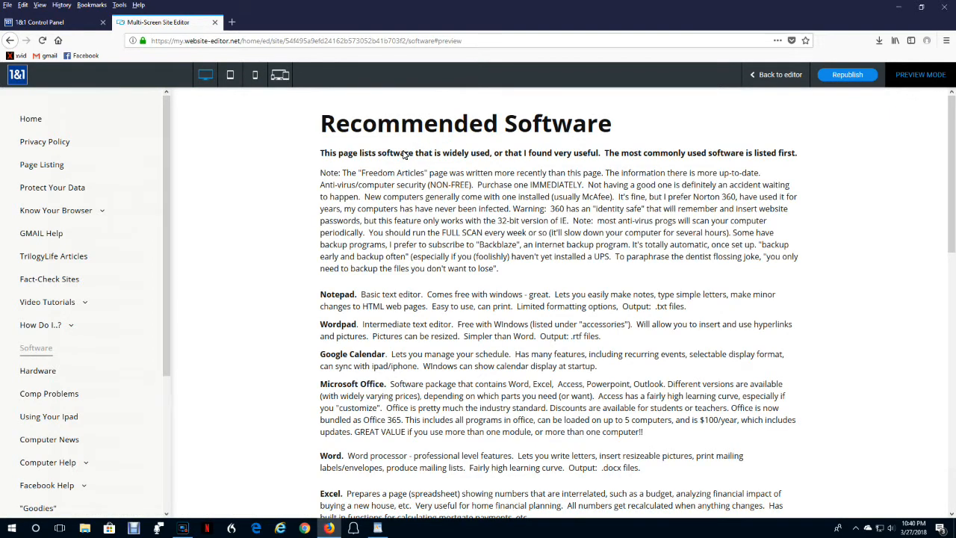
key(alt+Left)
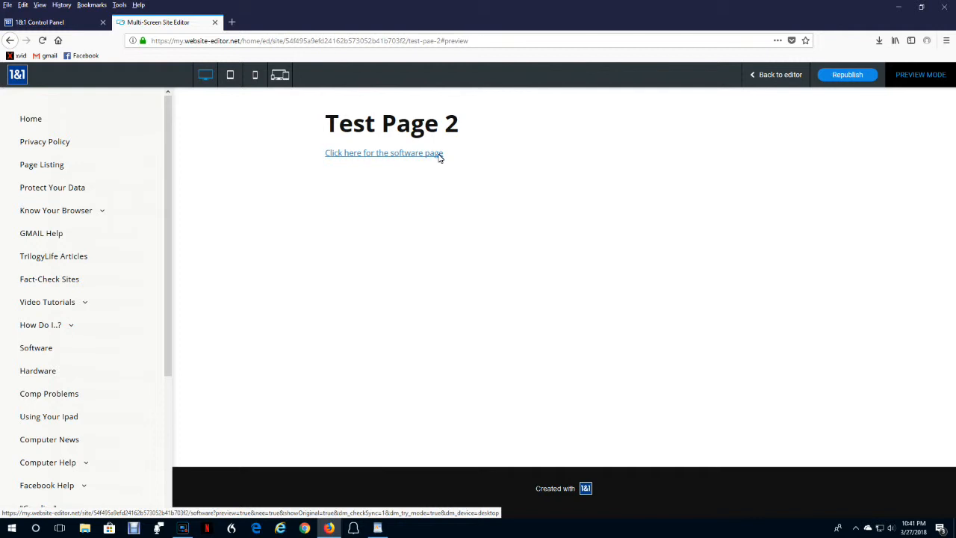
click(783, 74)
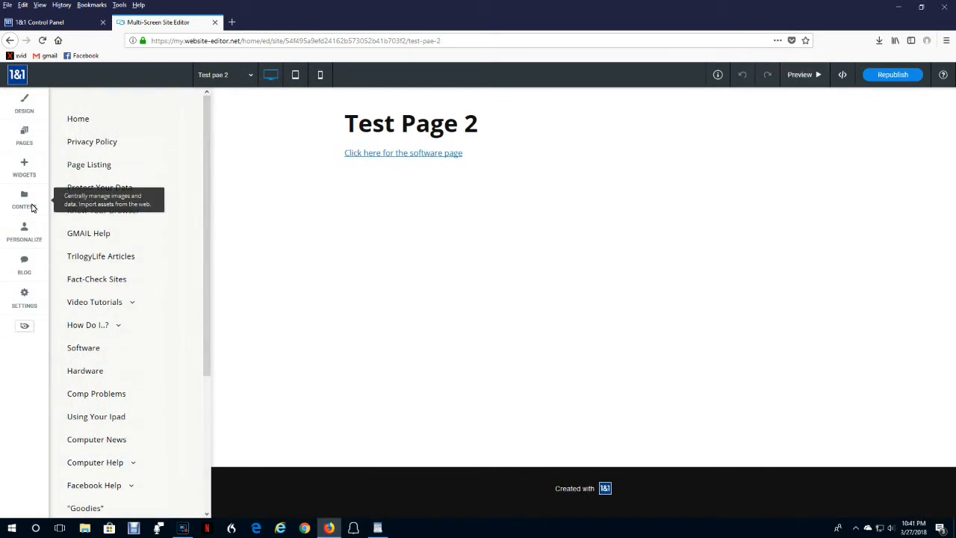
- Insert a Button widget in a new column to the left of the "Test Page 2" title
click(22, 164)
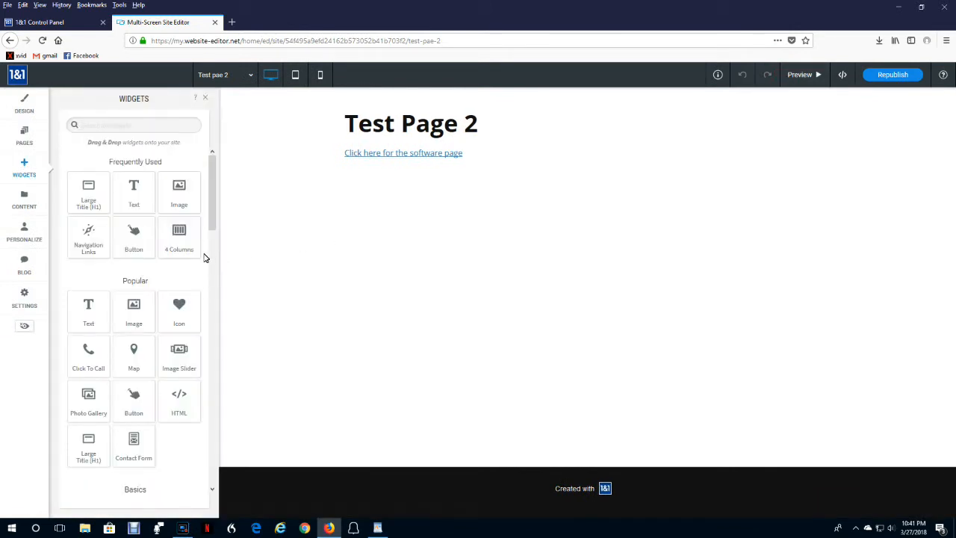
drag(136, 238, 555, 239)
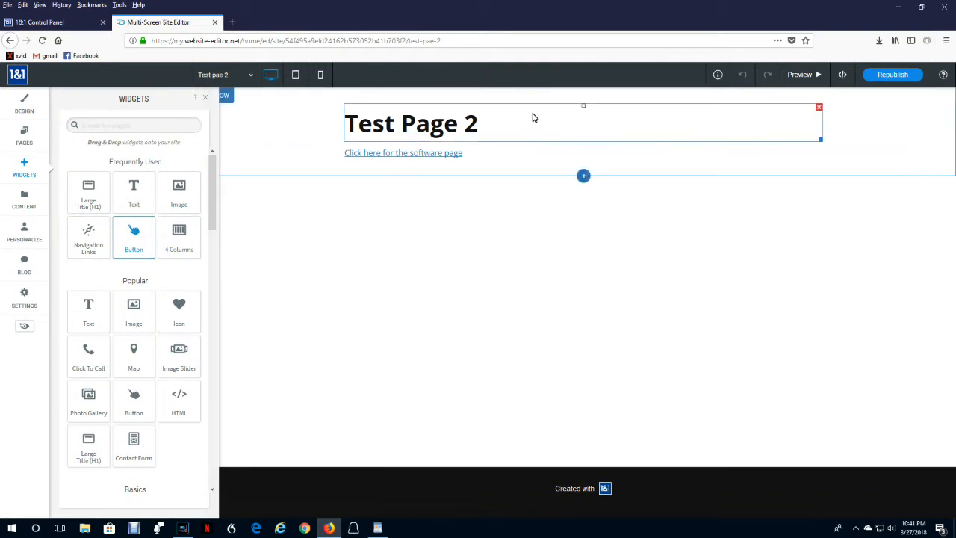
drag(134, 237, 383, 114)
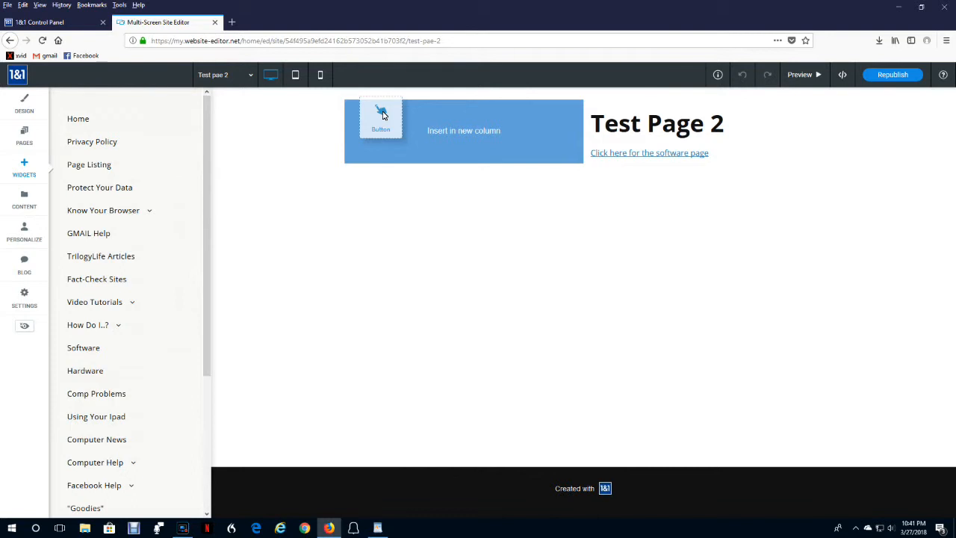
drag(382, 114, 384, 115)
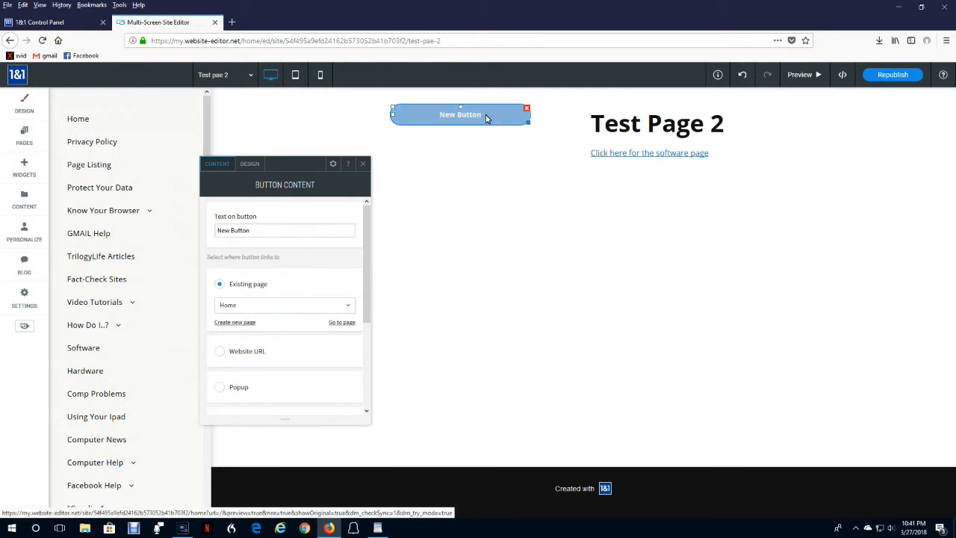
- Set the new button's text to "Hardware" and link it to the existing Hardware page
drag(250, 233, 215, 237)
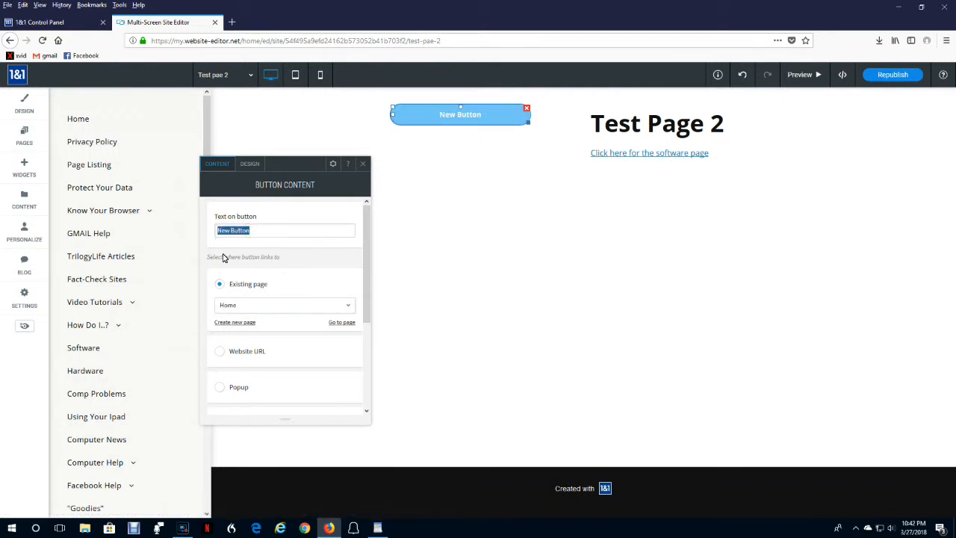
text(Hardware)
click(346, 306)
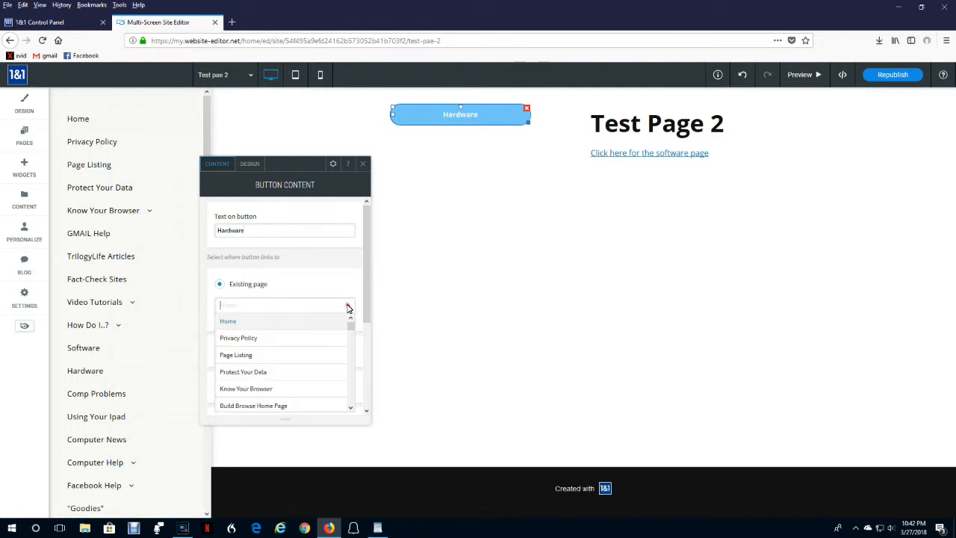
drag(350, 320, 350, 370)
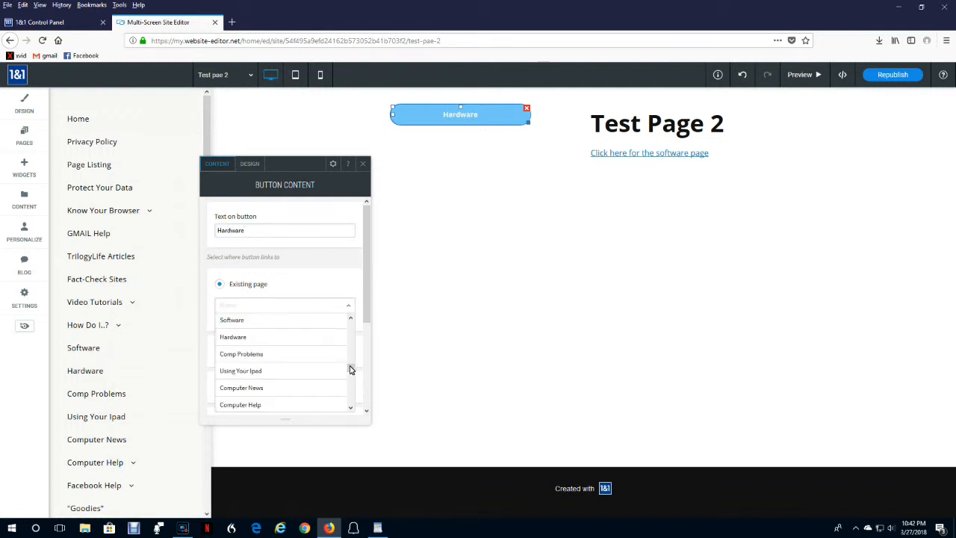
click(232, 338)
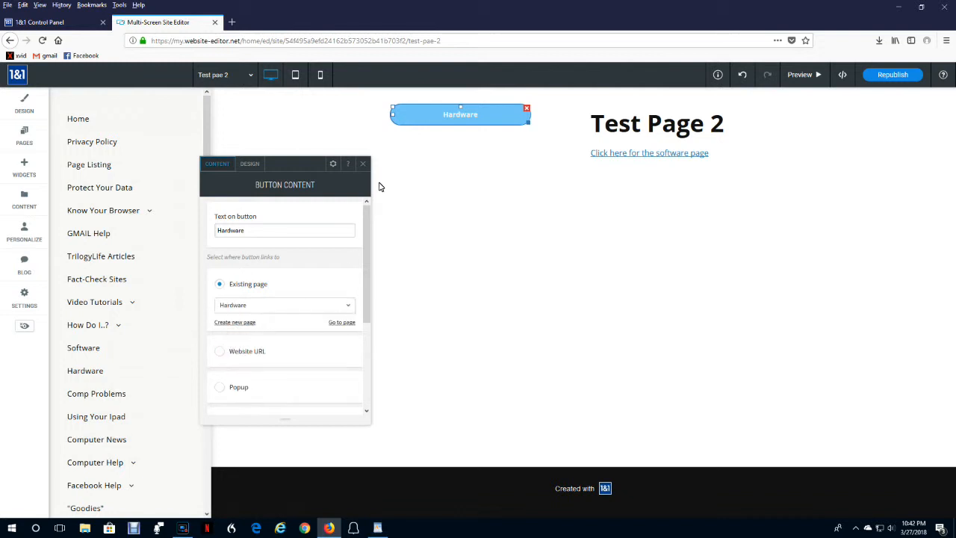
click(364, 164)
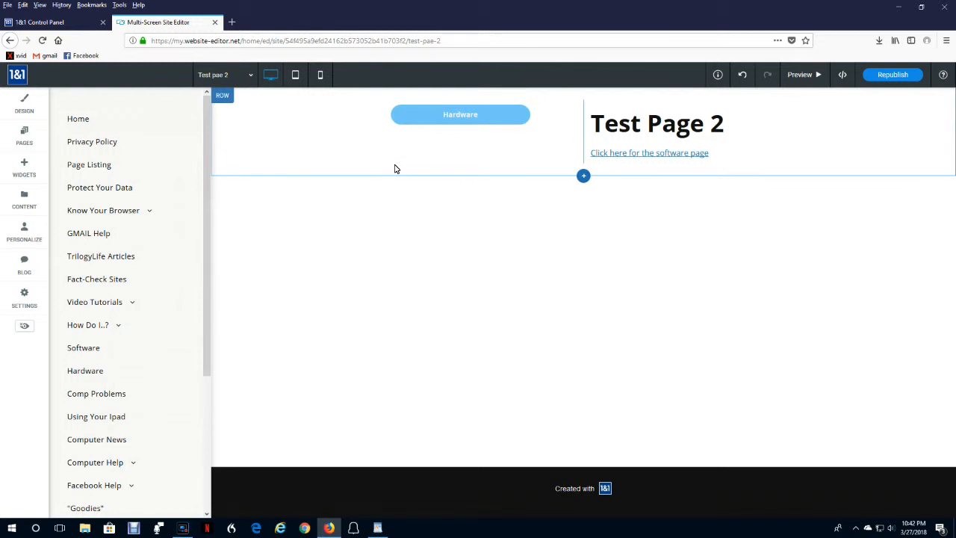
click(451, 113)
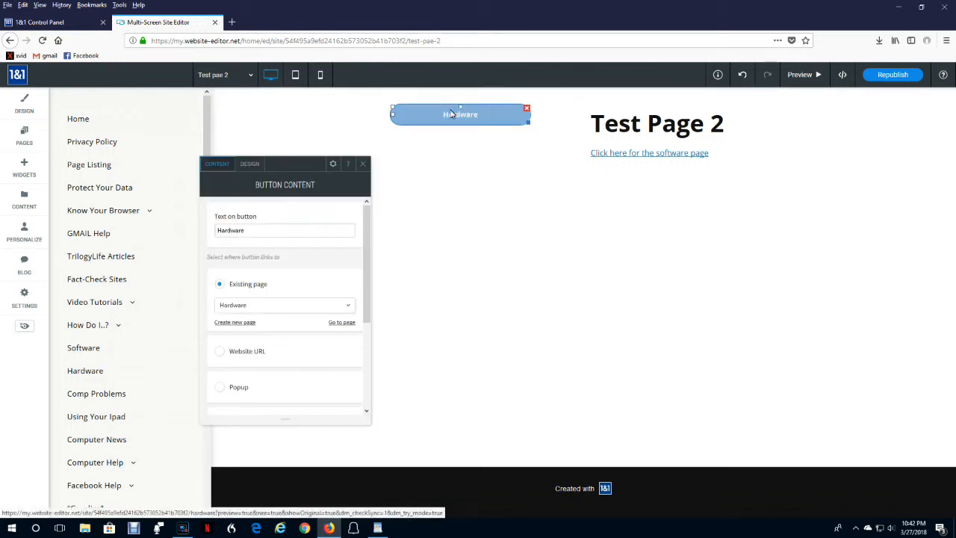
click(364, 163)
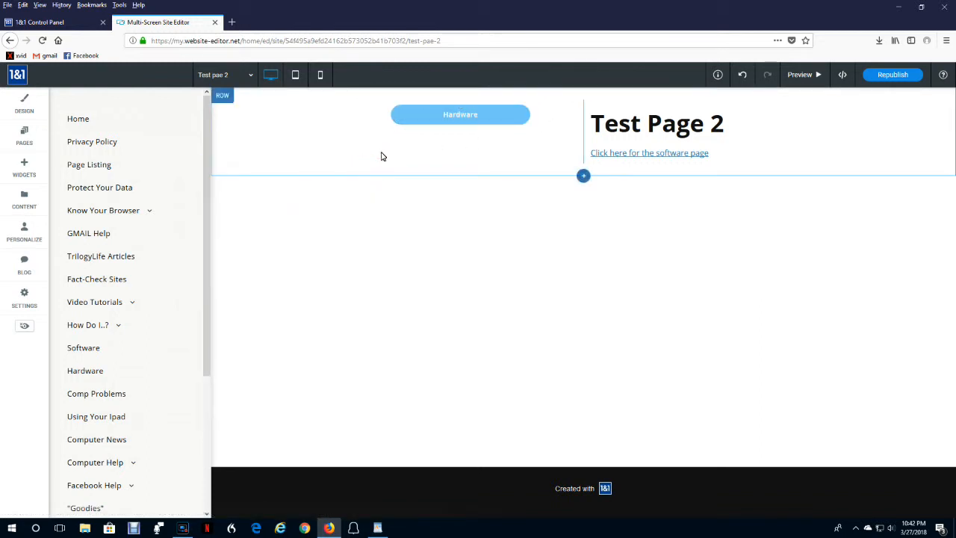
- Preview the test page, follow the Hardware button to its target page, and return to the editor
click(801, 74)
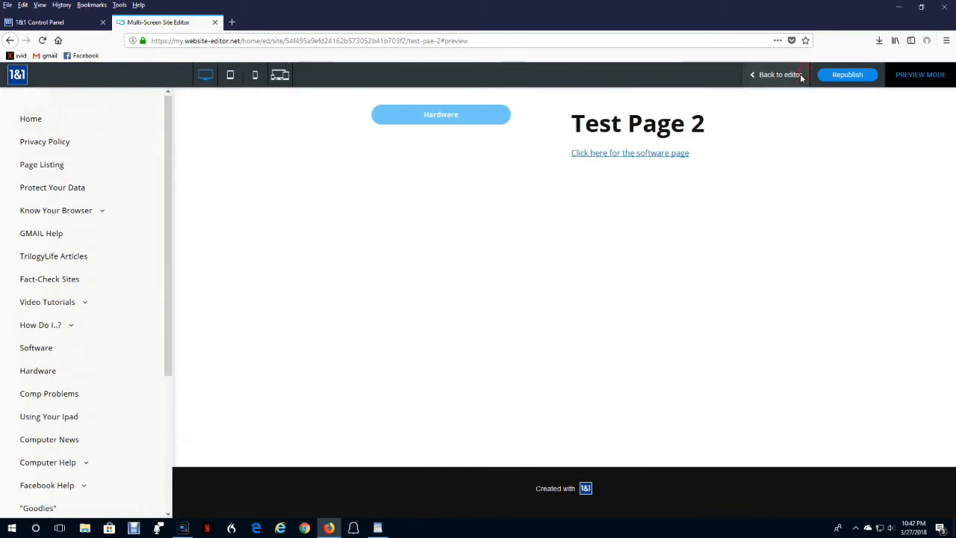
click(451, 114)
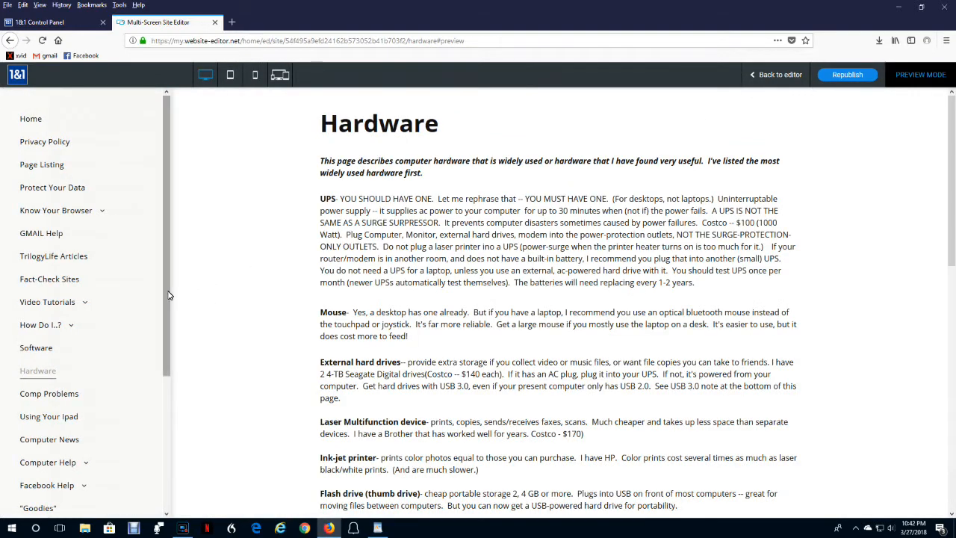
scroll(171, 291, down, 3)
click(41, 503)
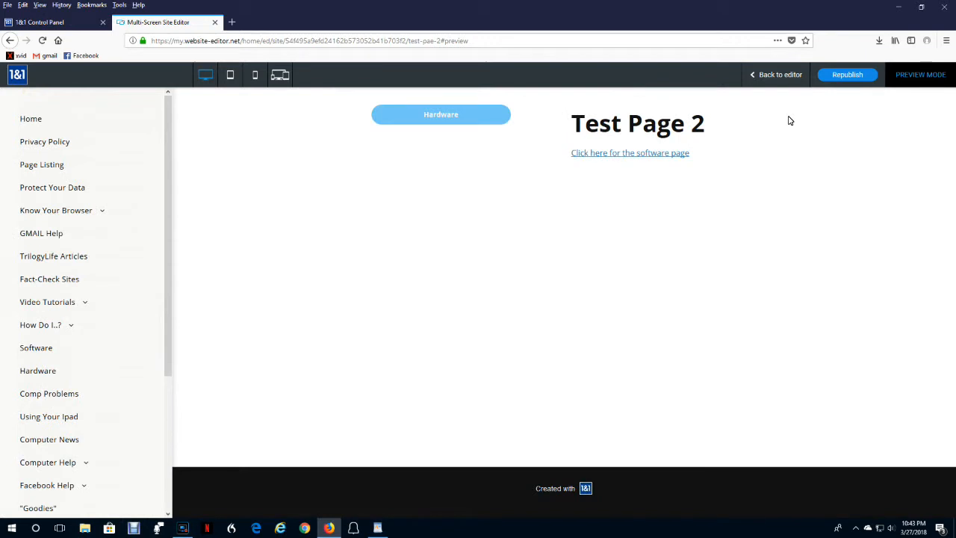
click(789, 75)
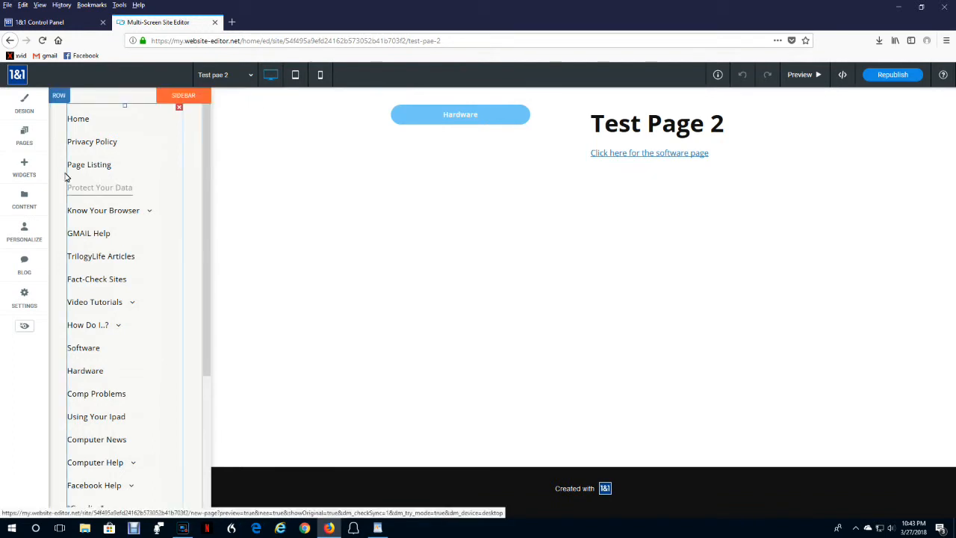
click(27, 163)
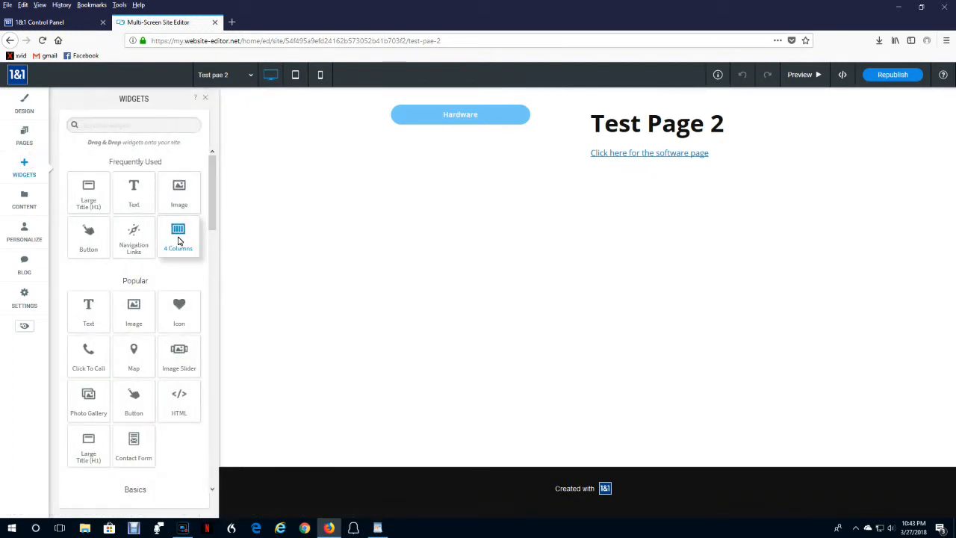
drag(180, 240, 591, 175)
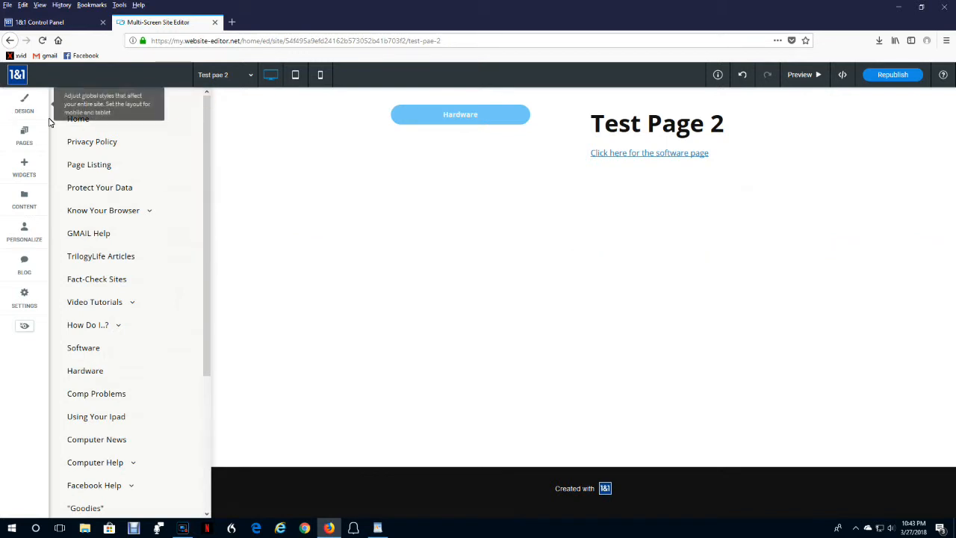
click(21, 173)
drag(88, 309, 510, 216)
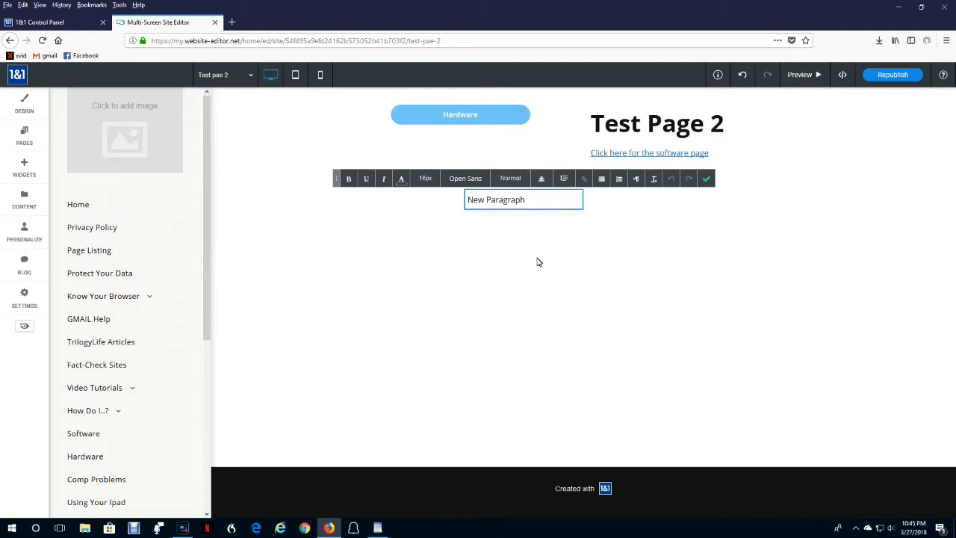
text(https://account.1and1.com/https://account.1and1.com/https://account.1and1.com/https://account.1and1.com/https://account.1and1.com/https://account.1and1.com/https://account.1and1.com/https://account.1and1.com/https://account.1and1.com/)
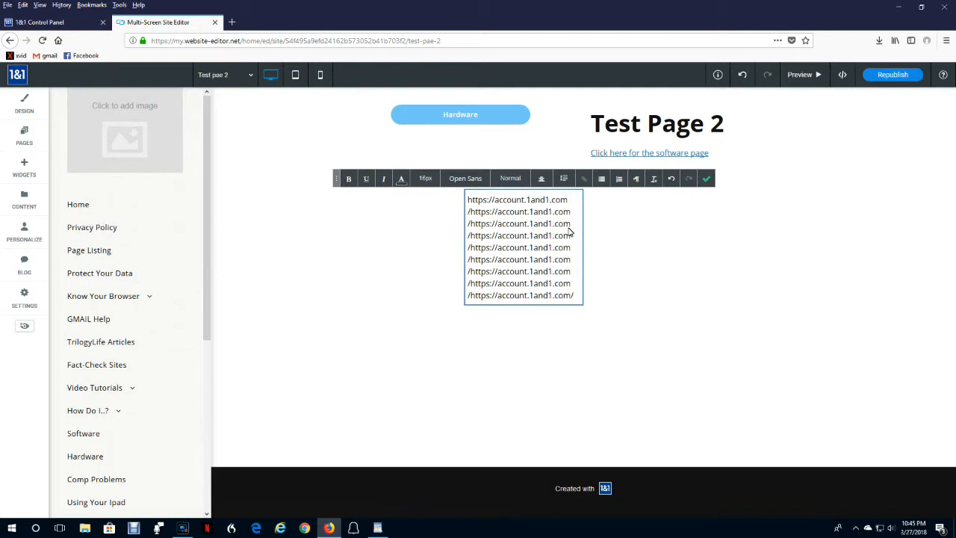
- Add a Text widget with its "New Paragraph" placeholder to the first column and delete the address text from the second column
click(25, 165)
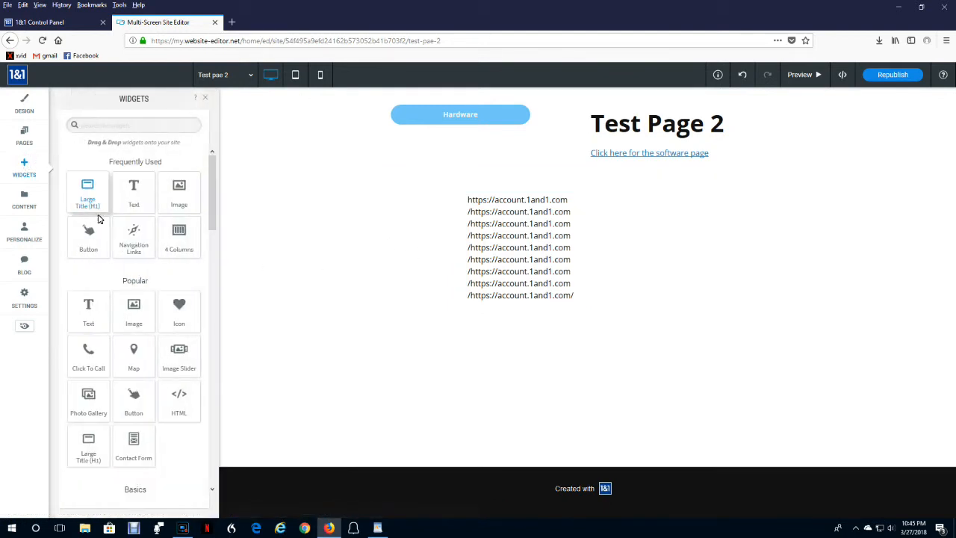
drag(124, 189, 386, 222)
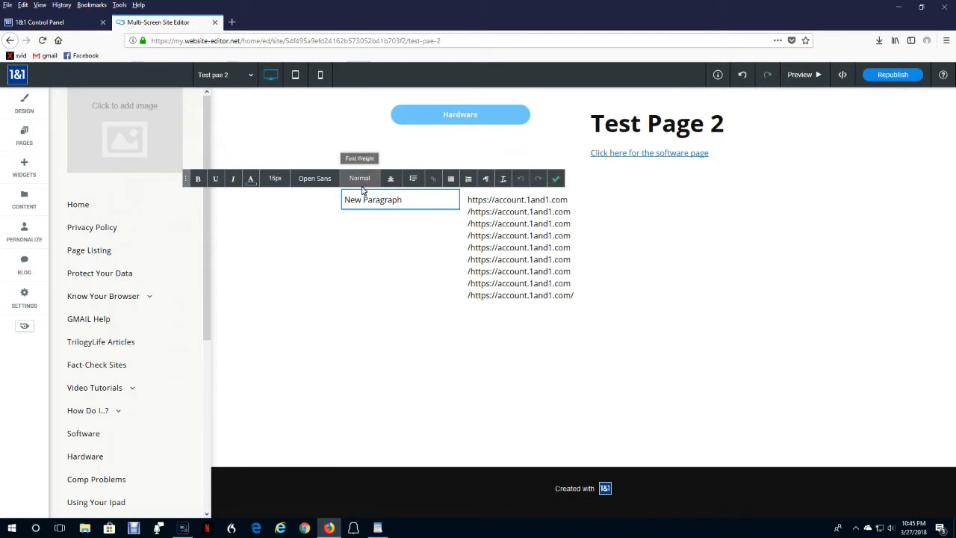
click(555, 179)
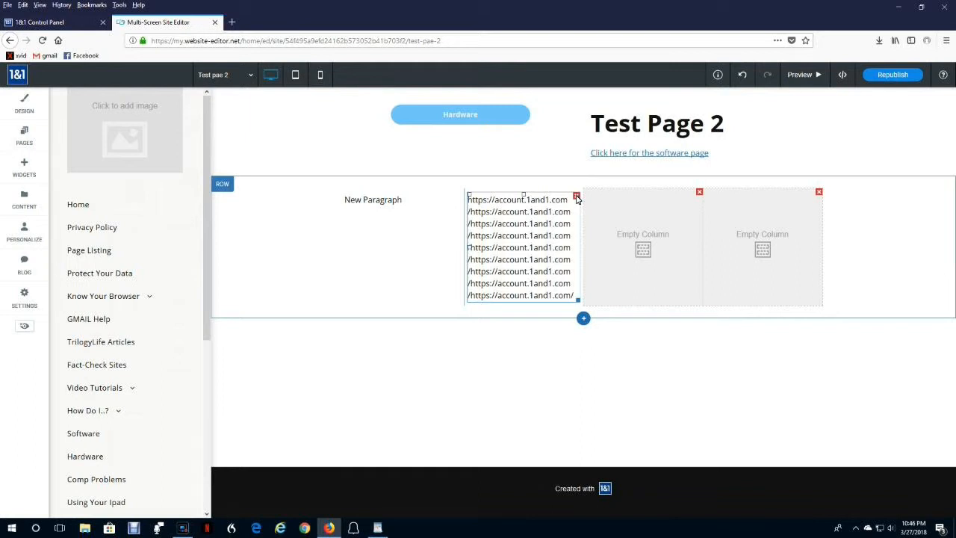
click(576, 197)
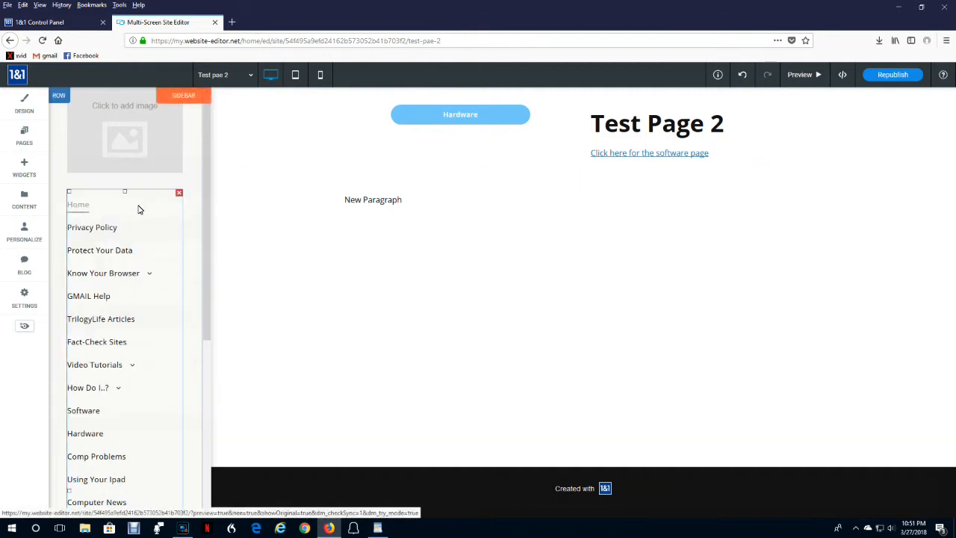
- Insert an Image widget below the "New Paragraph" text and show the site images available for it
click(26, 161)
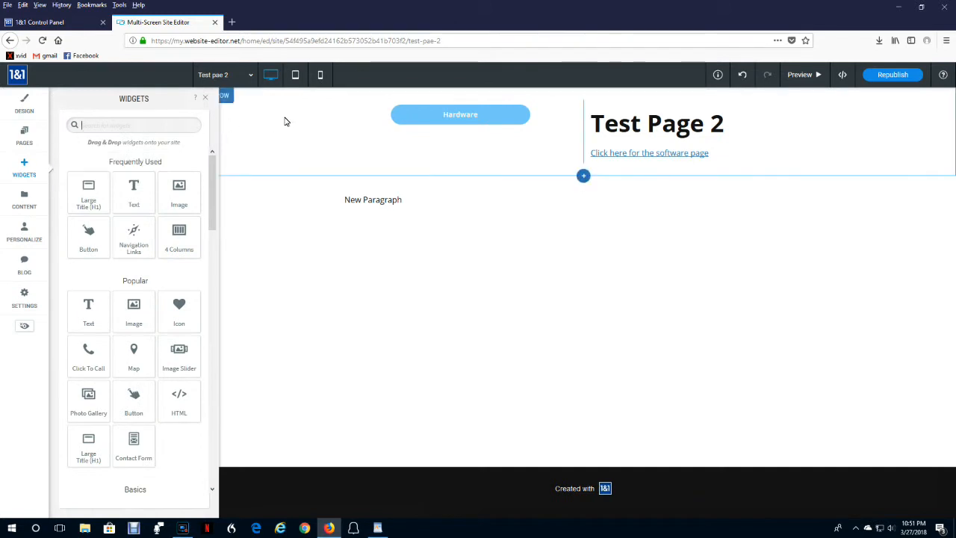
drag(180, 194, 378, 229)
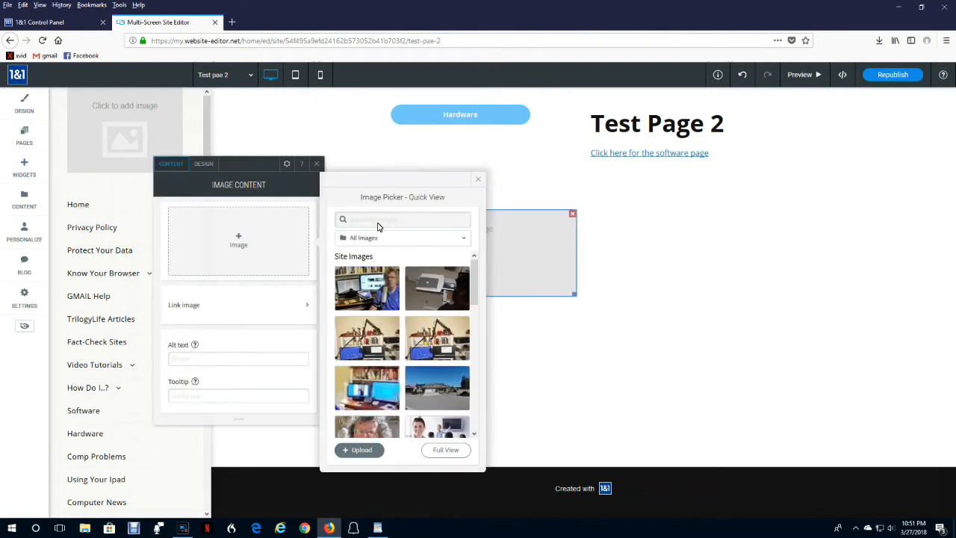
mouse_move(359, 290)
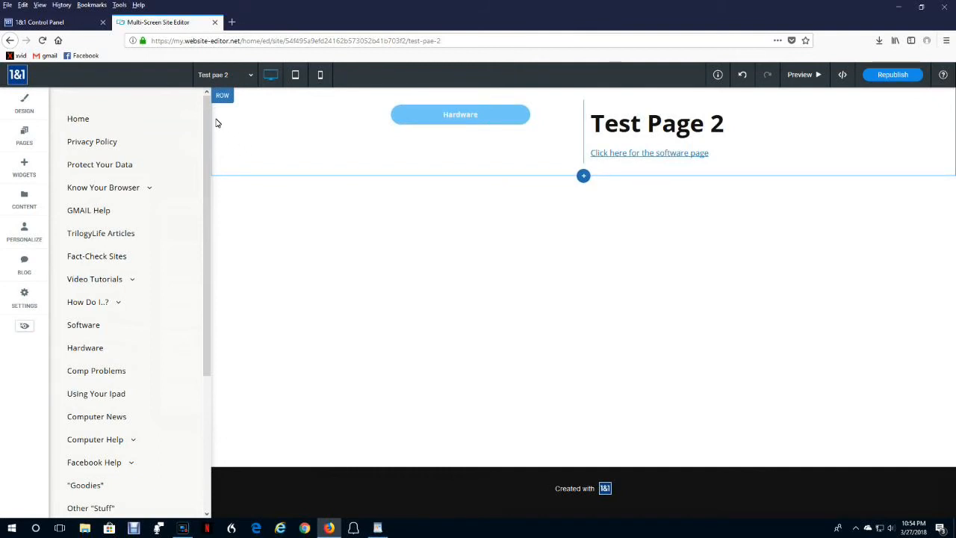
- Close the site editor and log out of the 1&1 Control Panel
click(214, 21)
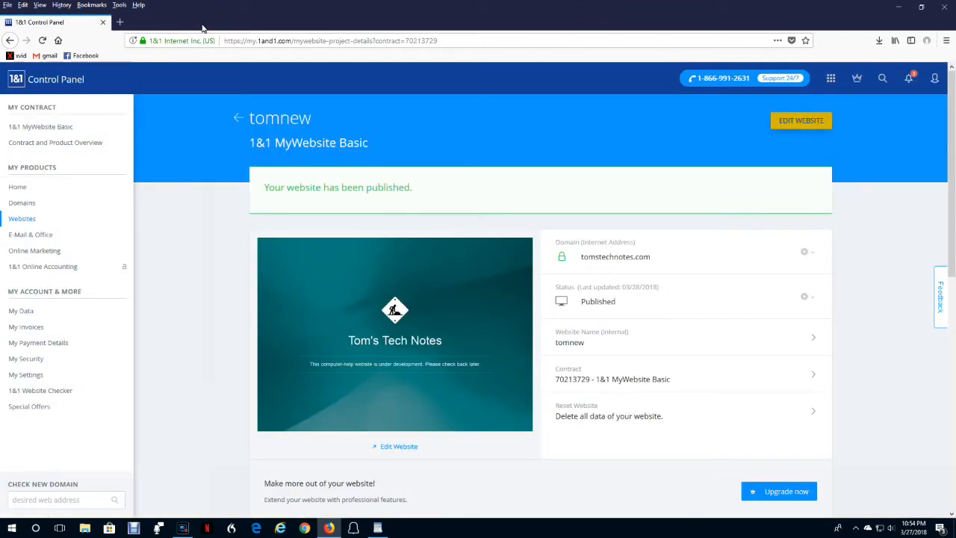
click(935, 78)
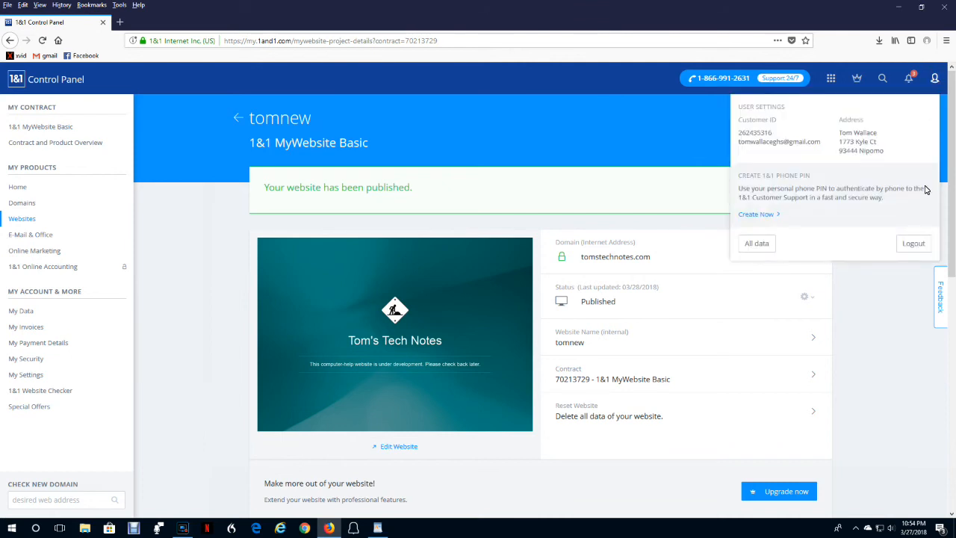
click(914, 244)
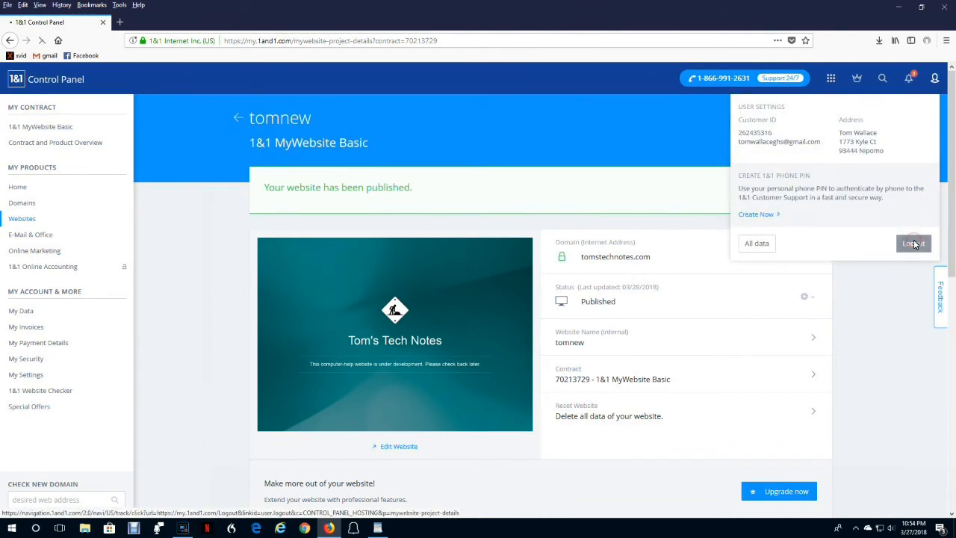